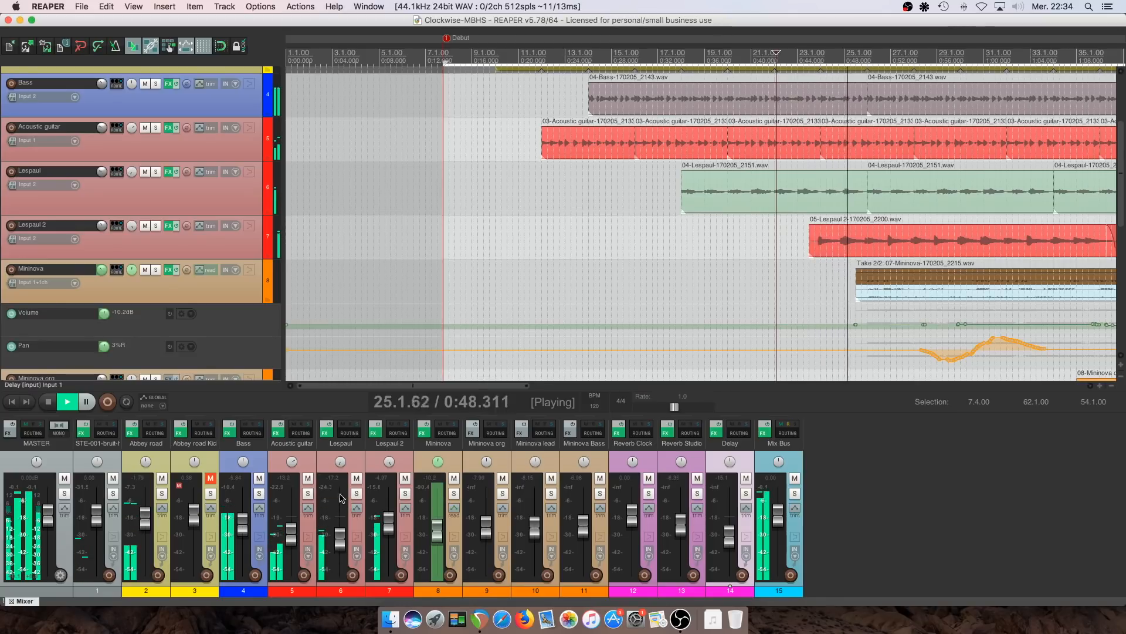
Insert a new track, place it between Mininova Bass and Reverb Clock, and name it BUS GUITARES
key(space)
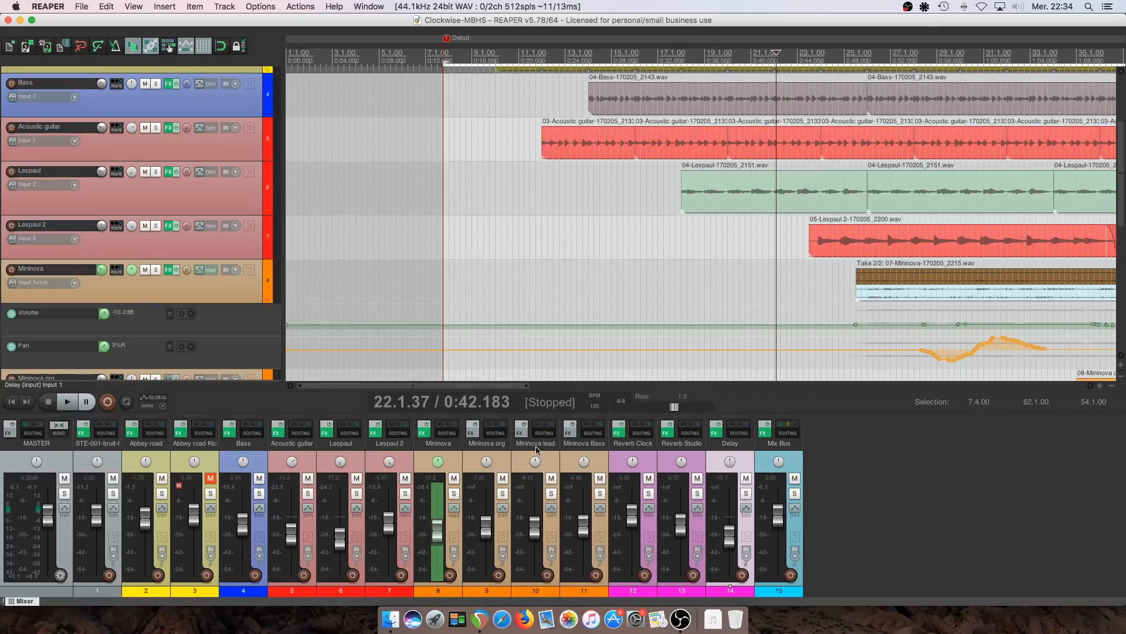
click(234, 13)
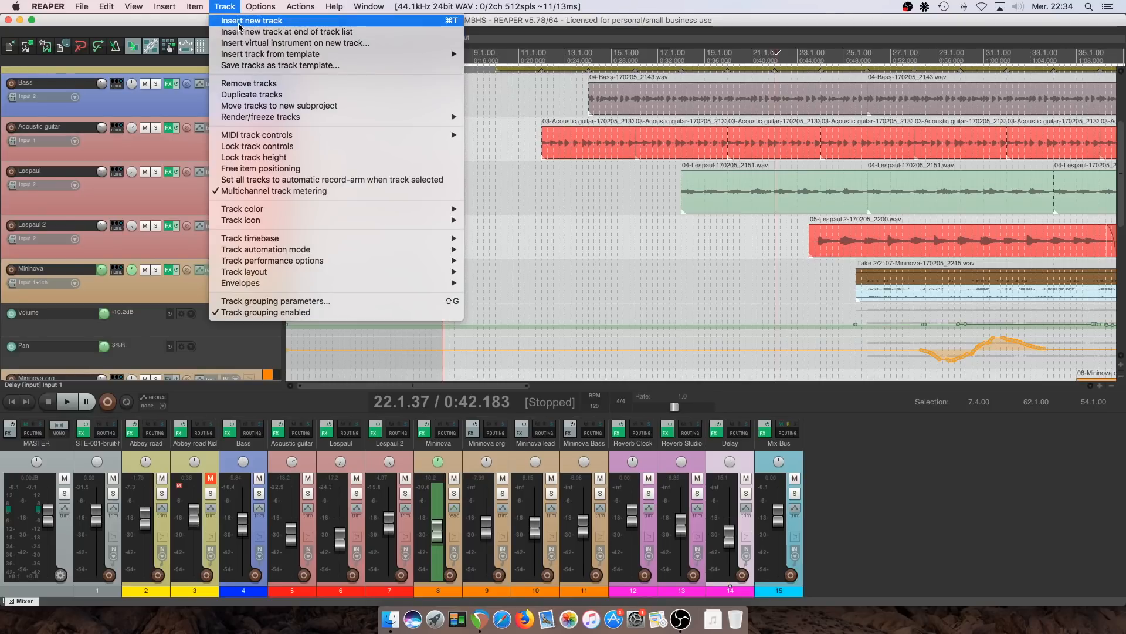
click(252, 22)
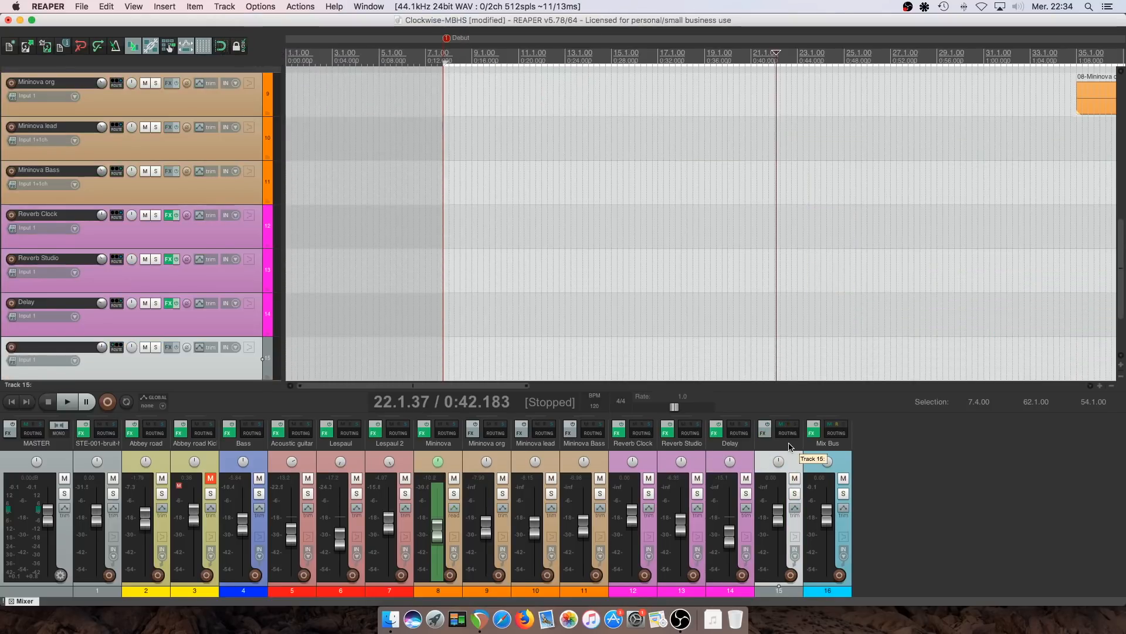
drag(614, 461, 619, 450)
double_click(624, 444)
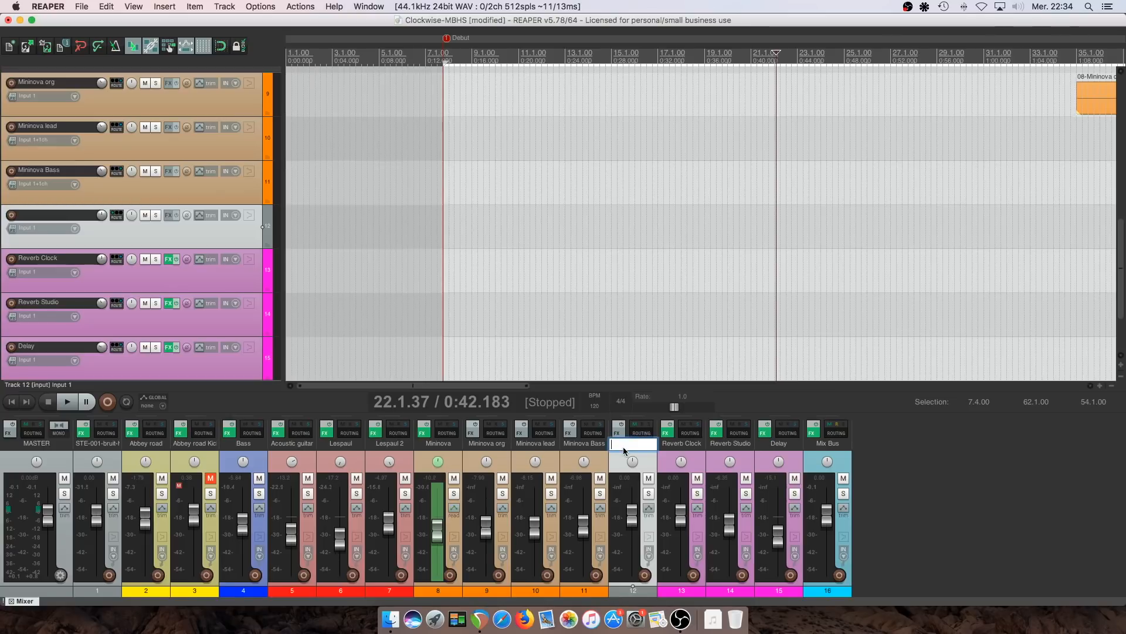
text(BUS GUITARES)
key(Return)
Set a custom green track color for BUS GUITARES
right_click(642, 444)
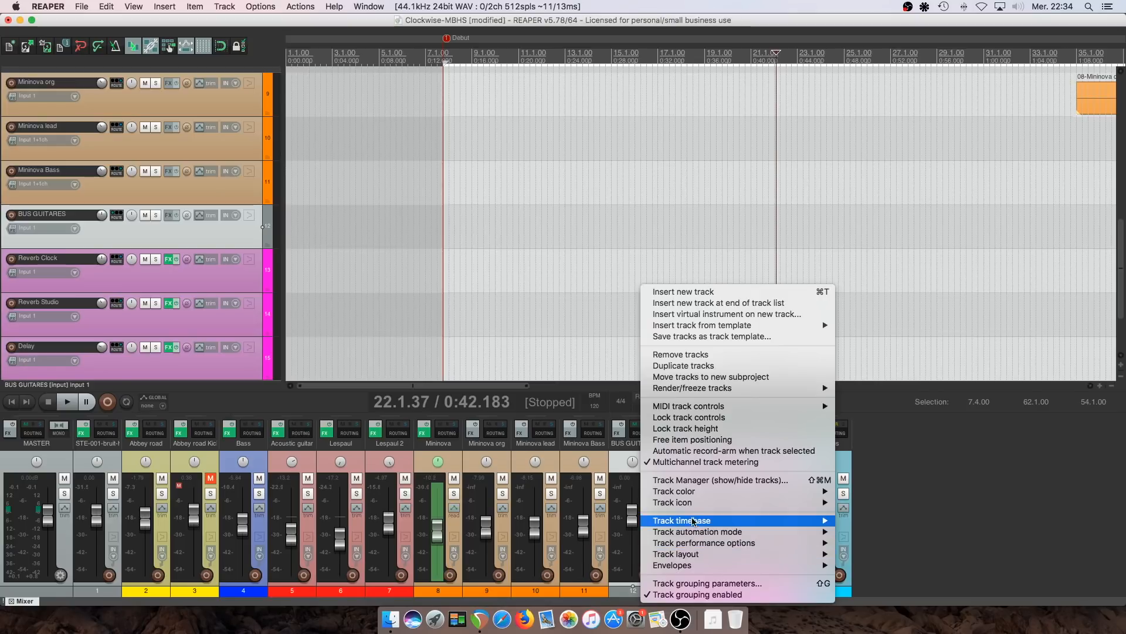
mouse_move(701, 492)
click(900, 493)
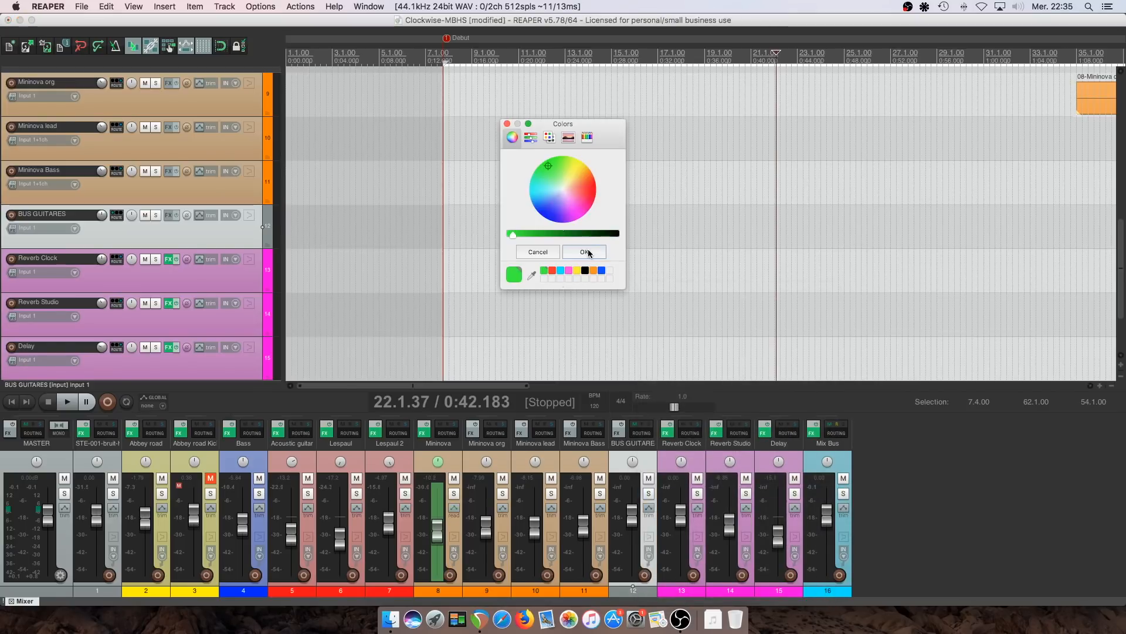
click(588, 251)
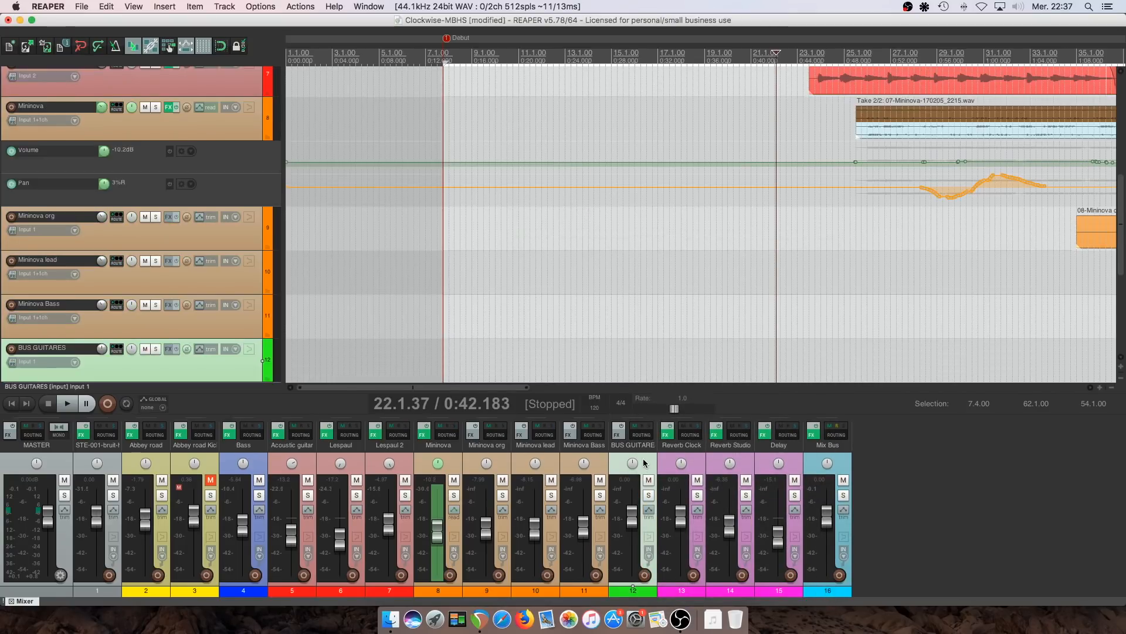
Turn off the master send of the Acoustic guitar track and add a send to BUS GUITARES
click(306, 463)
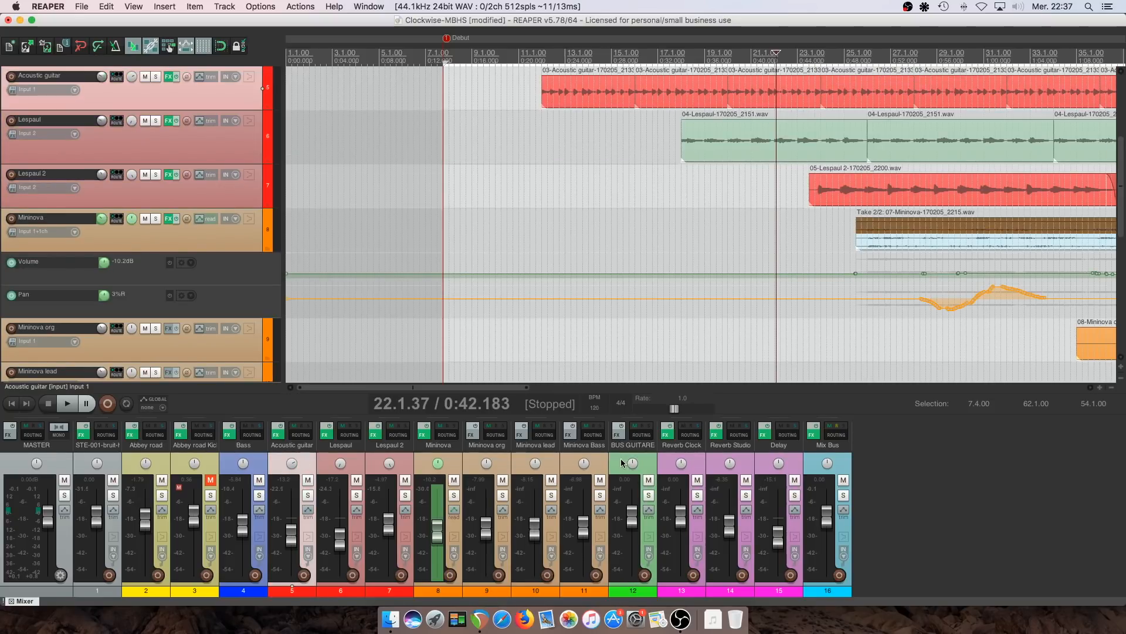
click(115, 78)
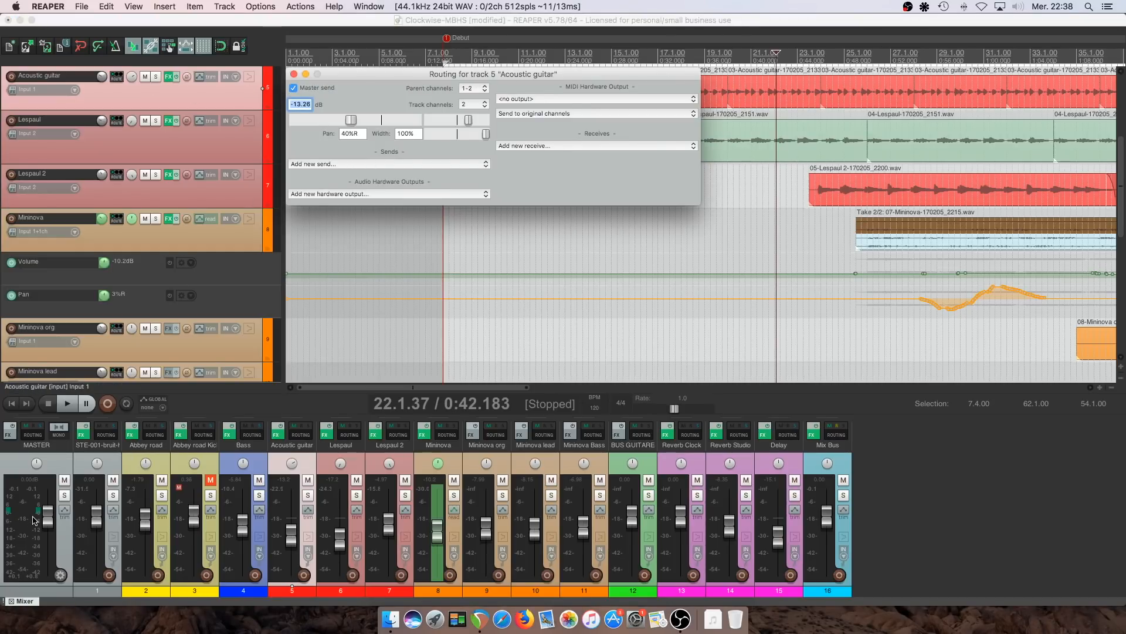
click(317, 88)
click(341, 164)
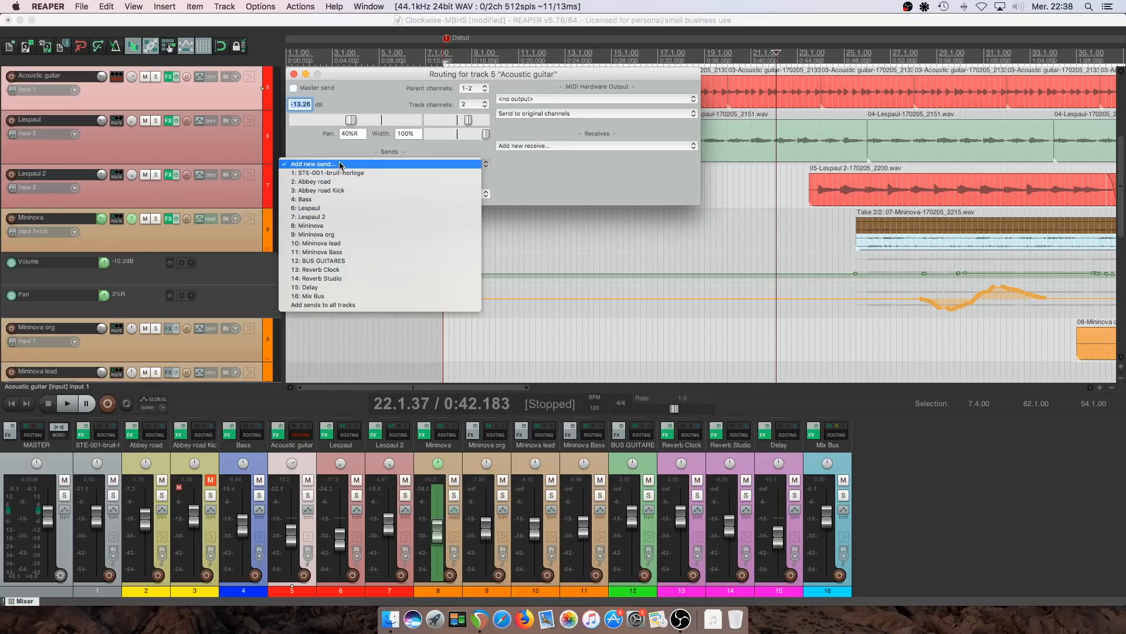
click(337, 261)
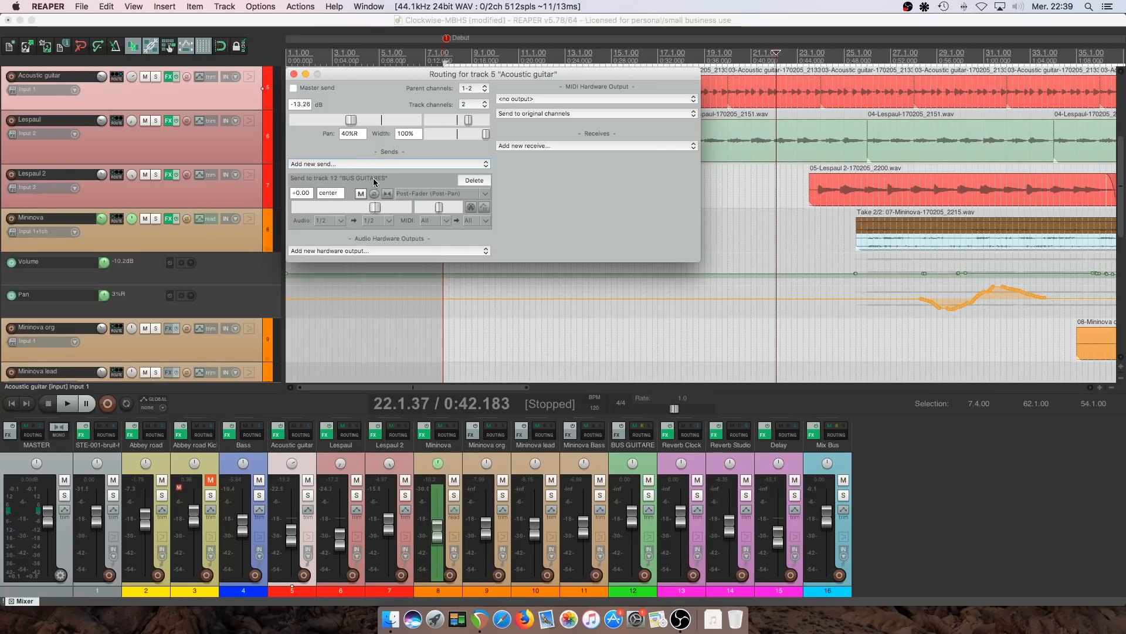
Route the Lespaul track to BUS GUITARES with a new send and disable its master send
click(350, 435)
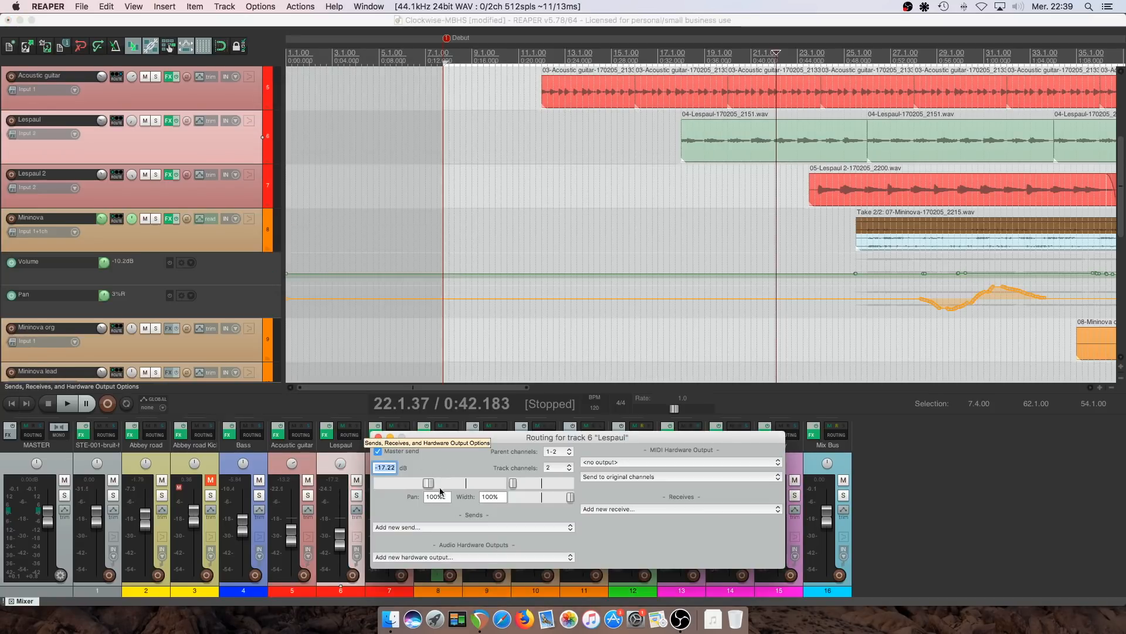
click(470, 527)
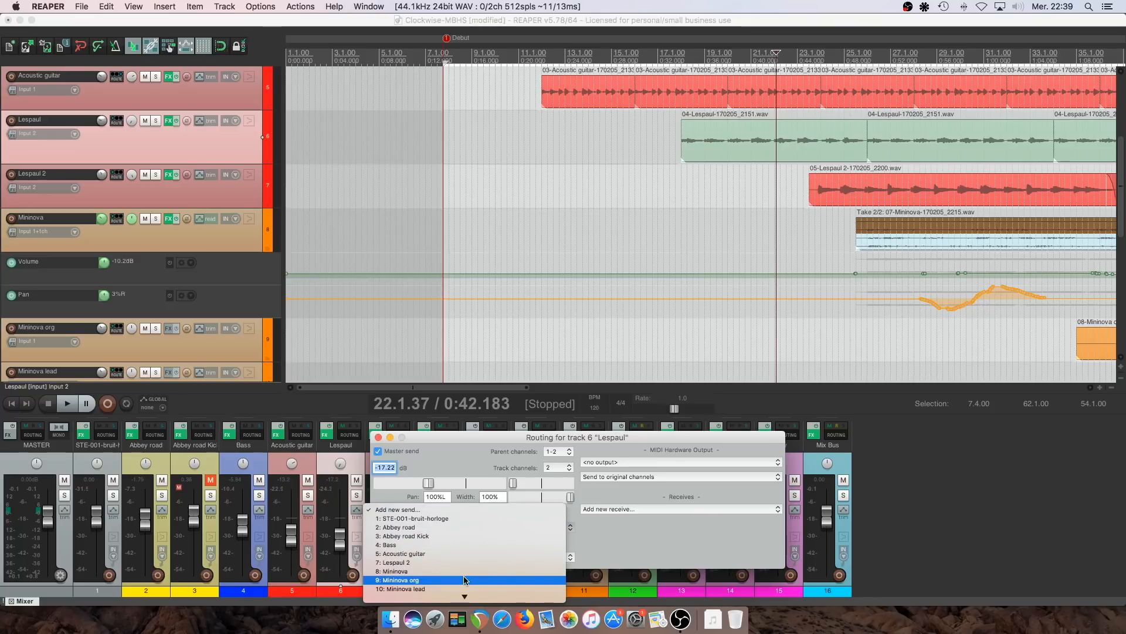
scroll(465, 579, down, 3)
click(464, 563)
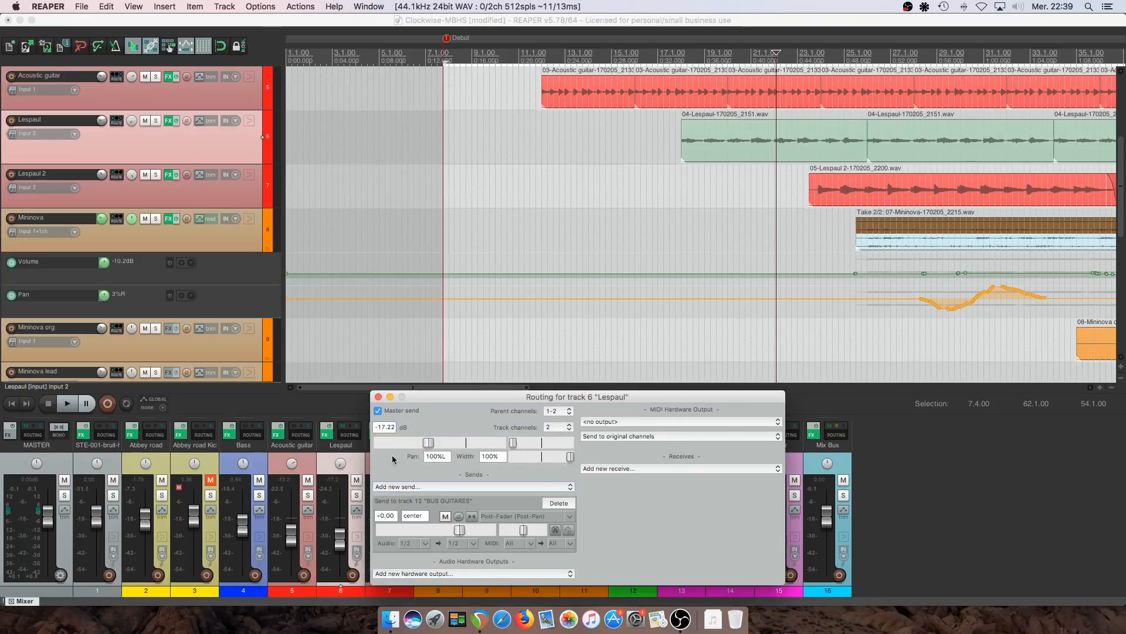
click(379, 397)
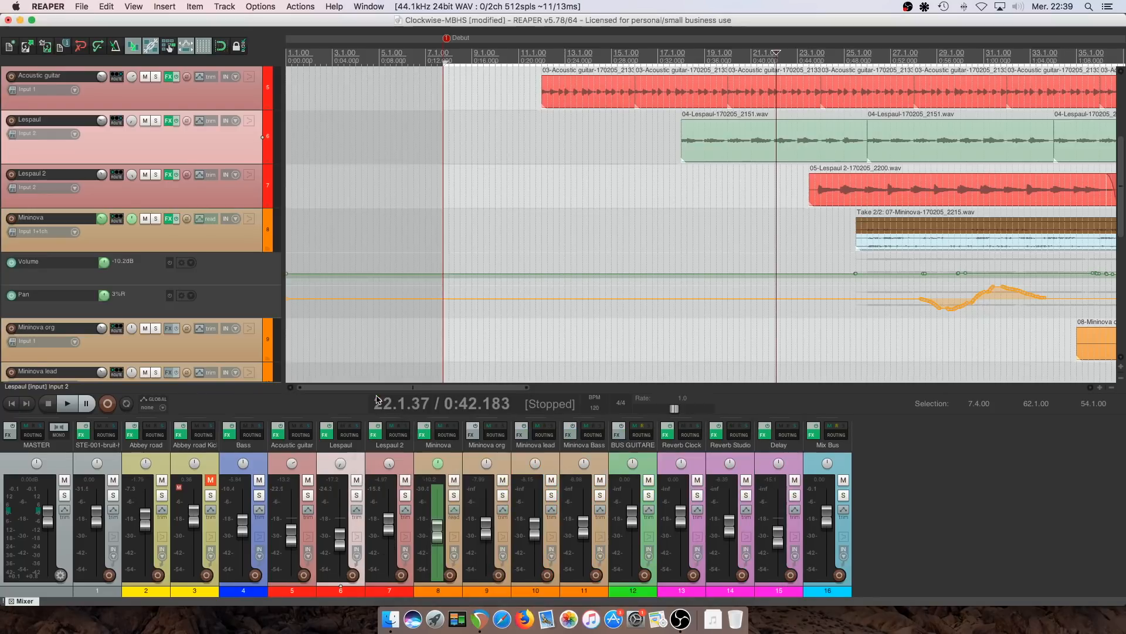
Disable the master send of the Lespaul 2 track and send it to BUS GUITARES instead
click(398, 434)
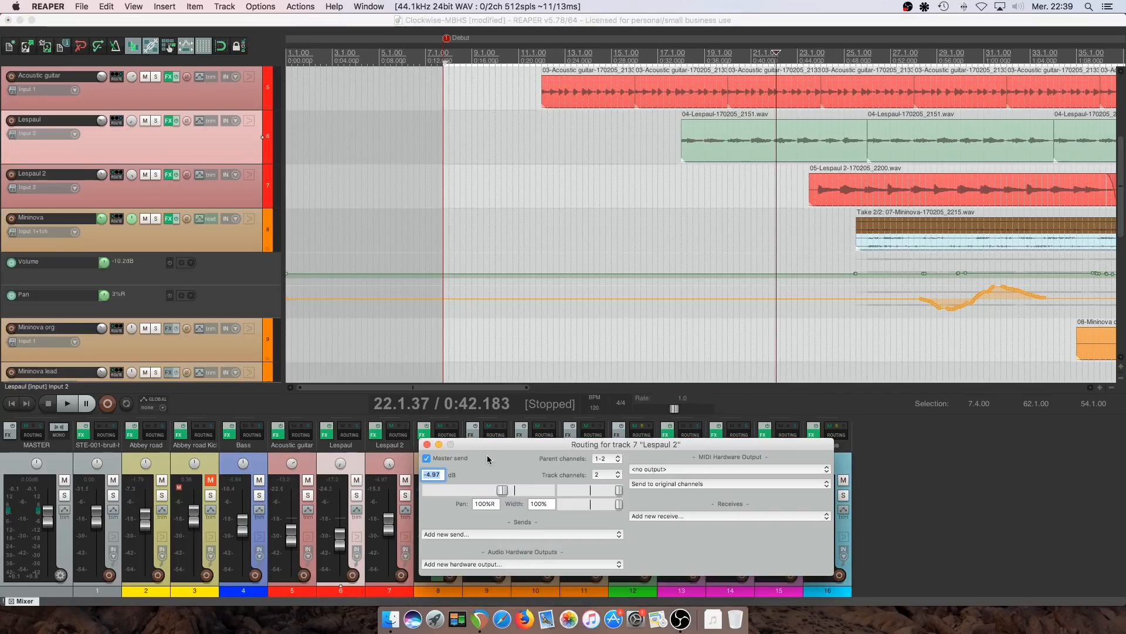
click(452, 460)
click(496, 535)
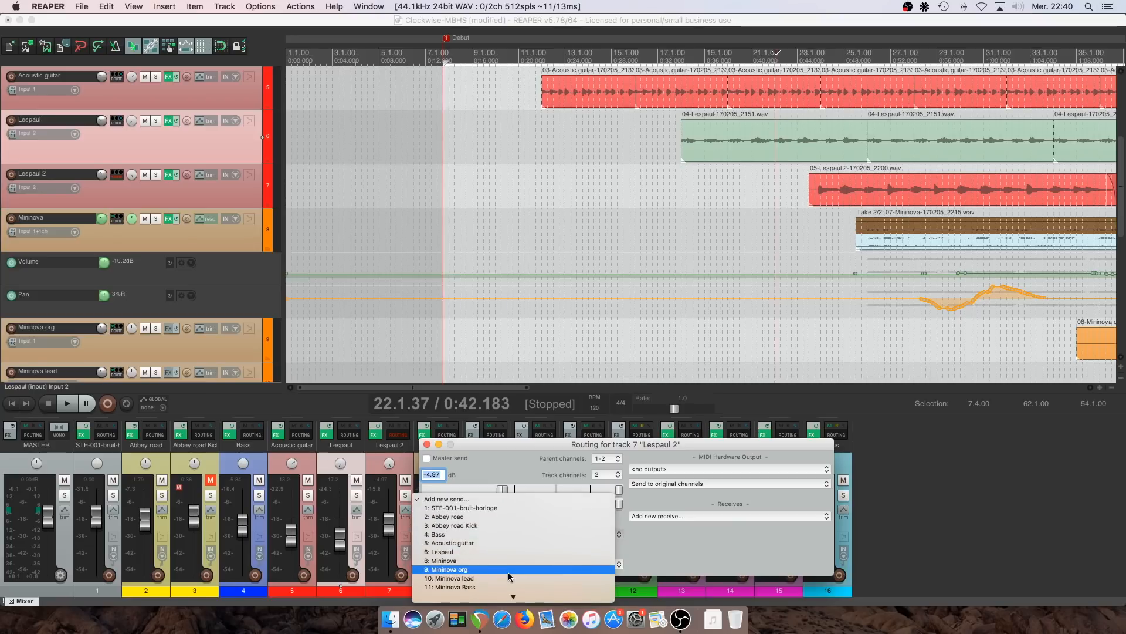
click(515, 552)
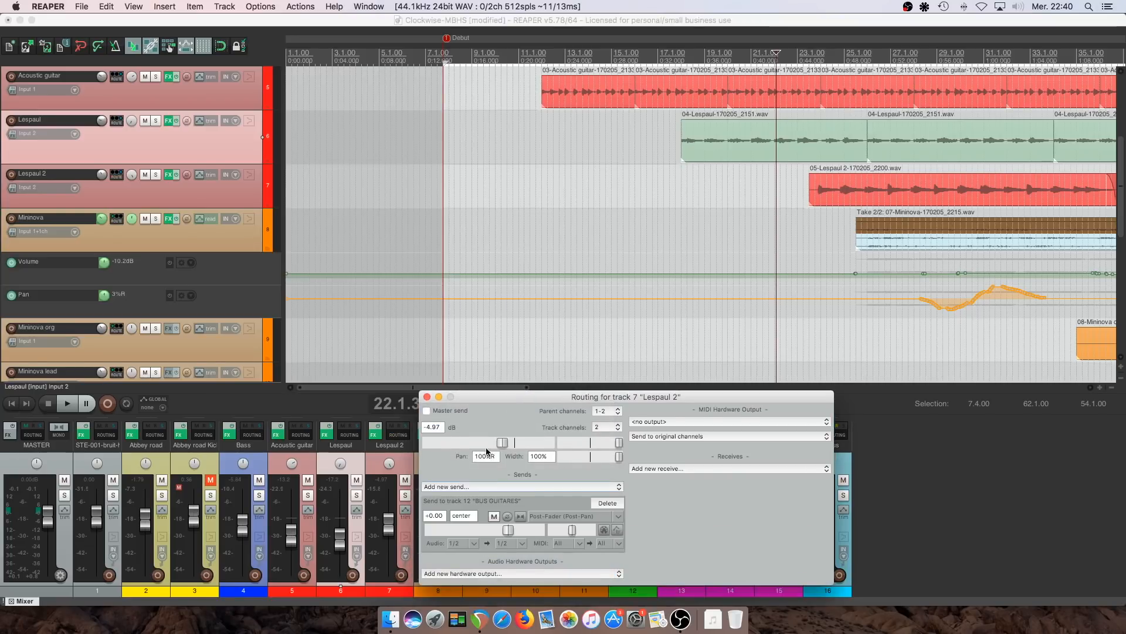
click(427, 397)
Disable the master send of BUS GUITARES and add a send from it to Mix Bus
click(642, 435)
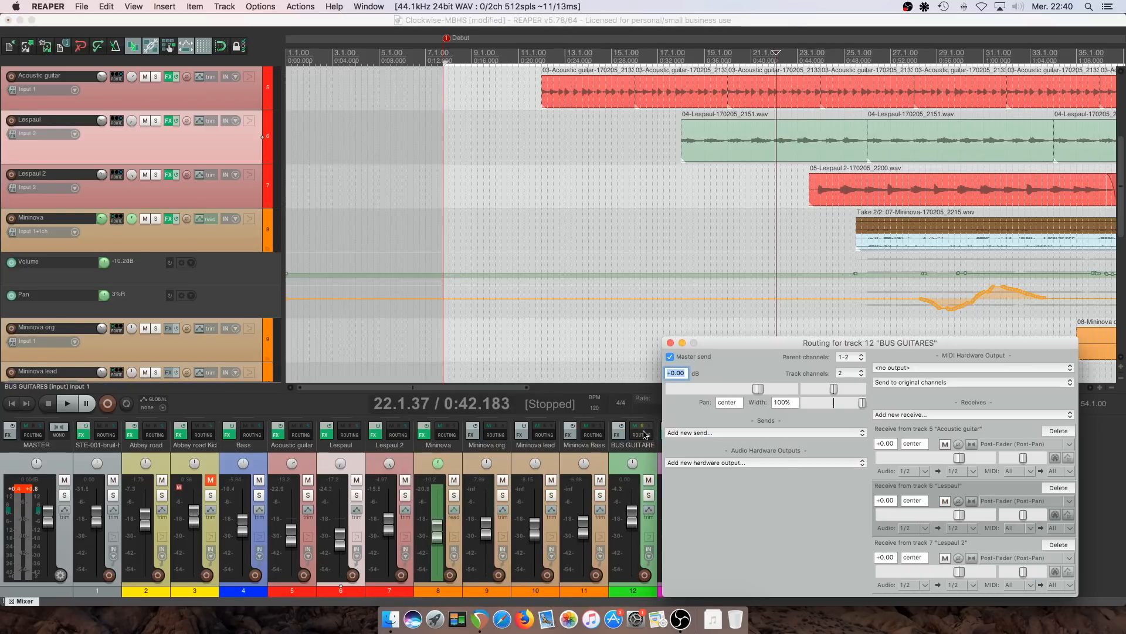
click(704, 359)
drag(730, 341, 706, 317)
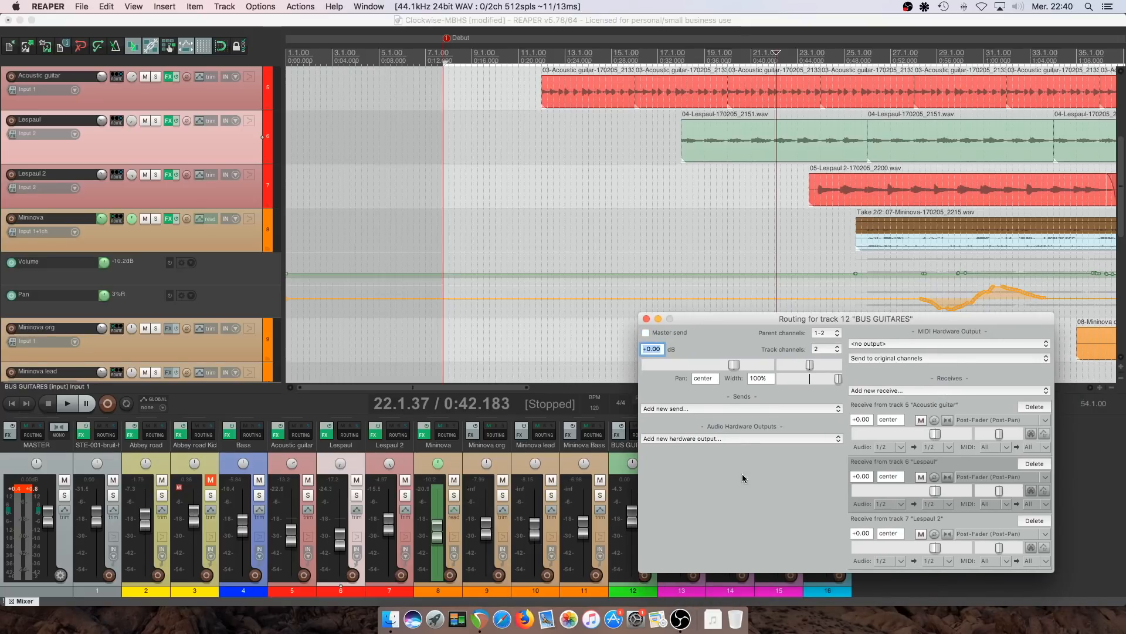
click(722, 409)
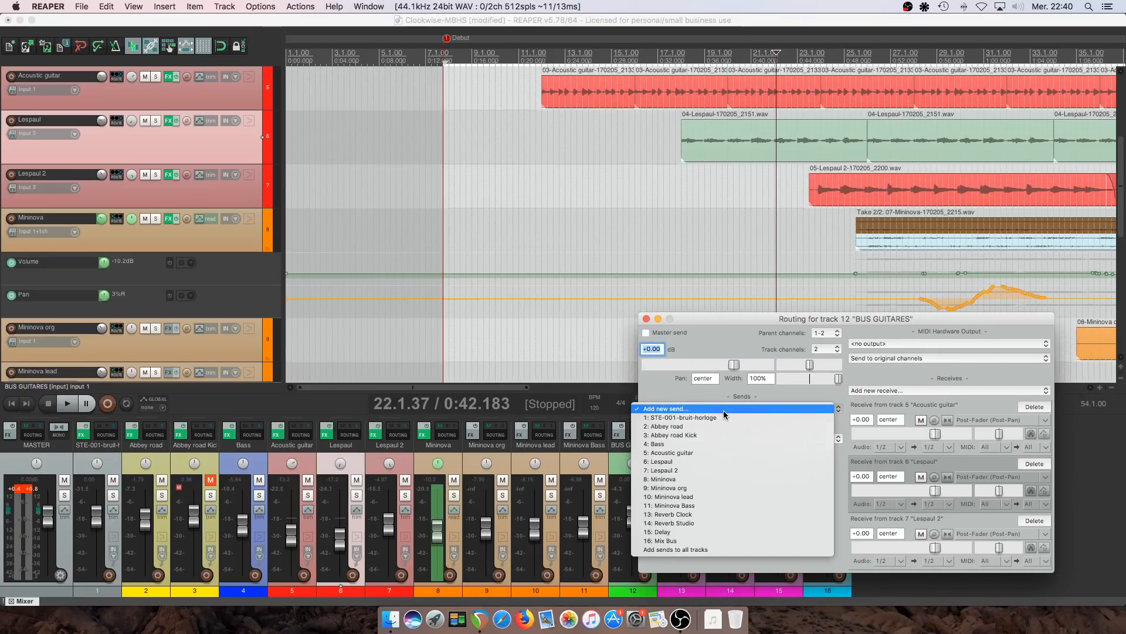
click(686, 537)
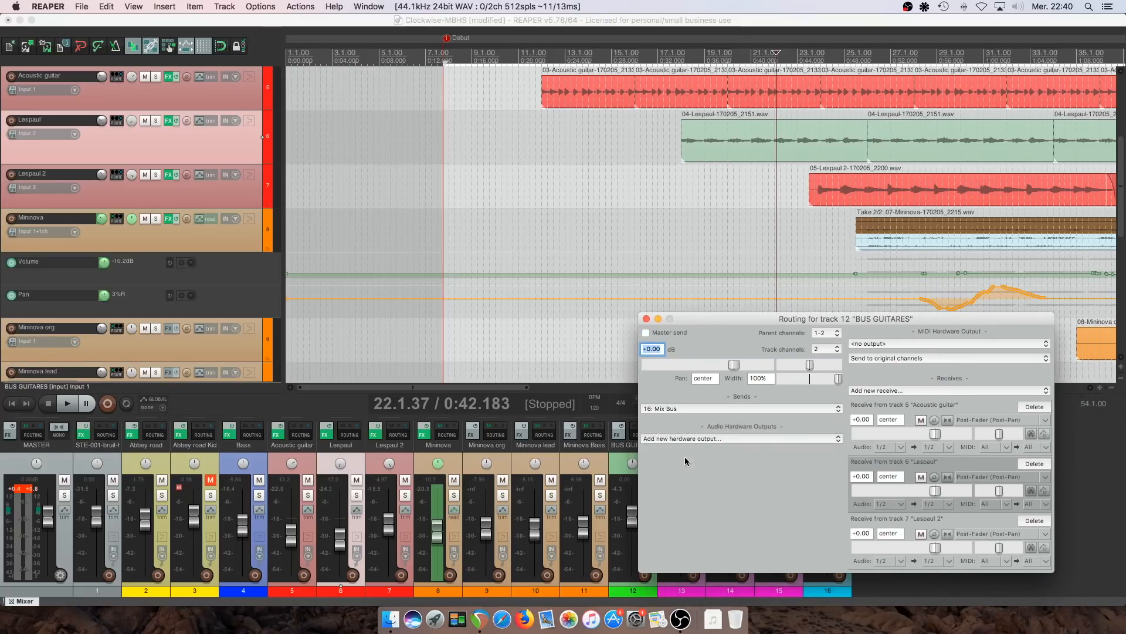
click(646, 319)
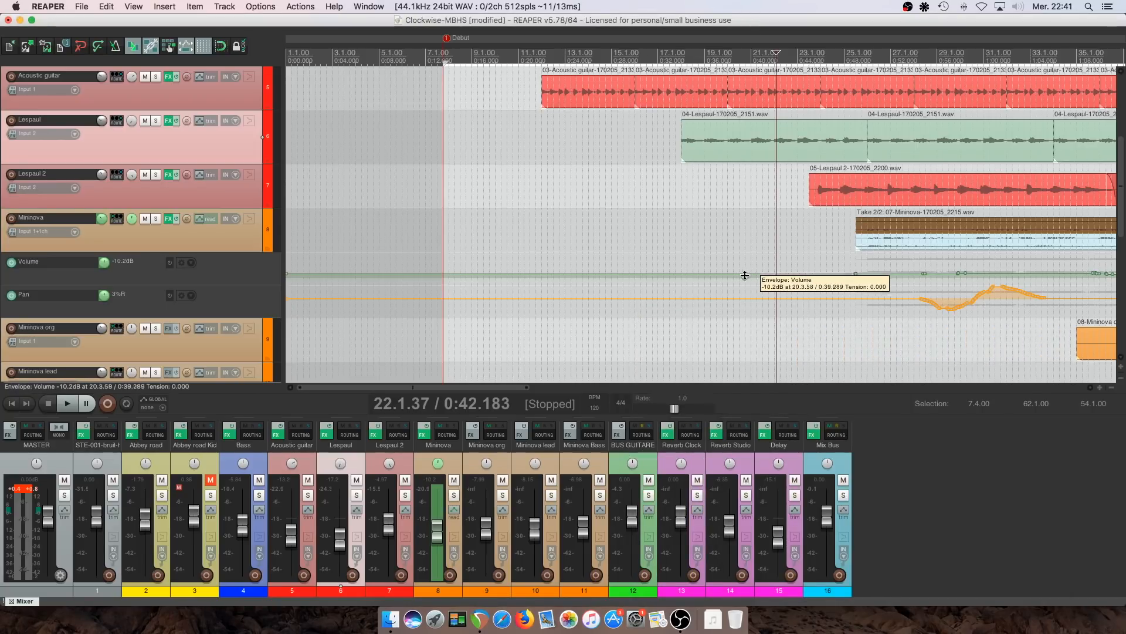
Play the mix while lowering and raising the BUS GUITARES fader to check its control over the guitars
key(space)
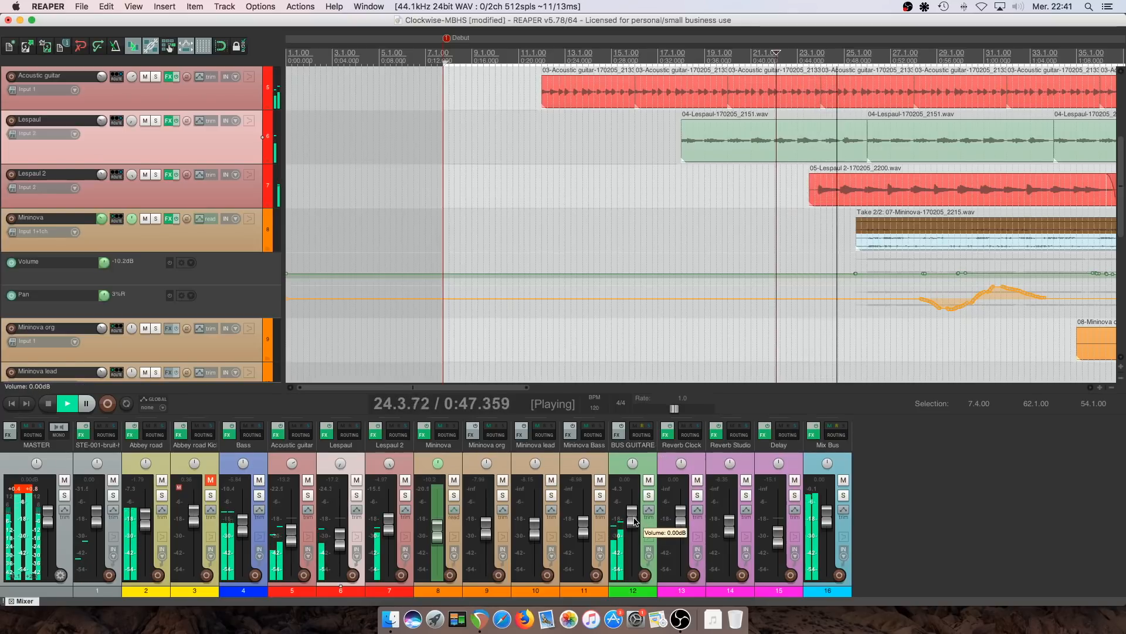
drag(634, 521, 634, 547)
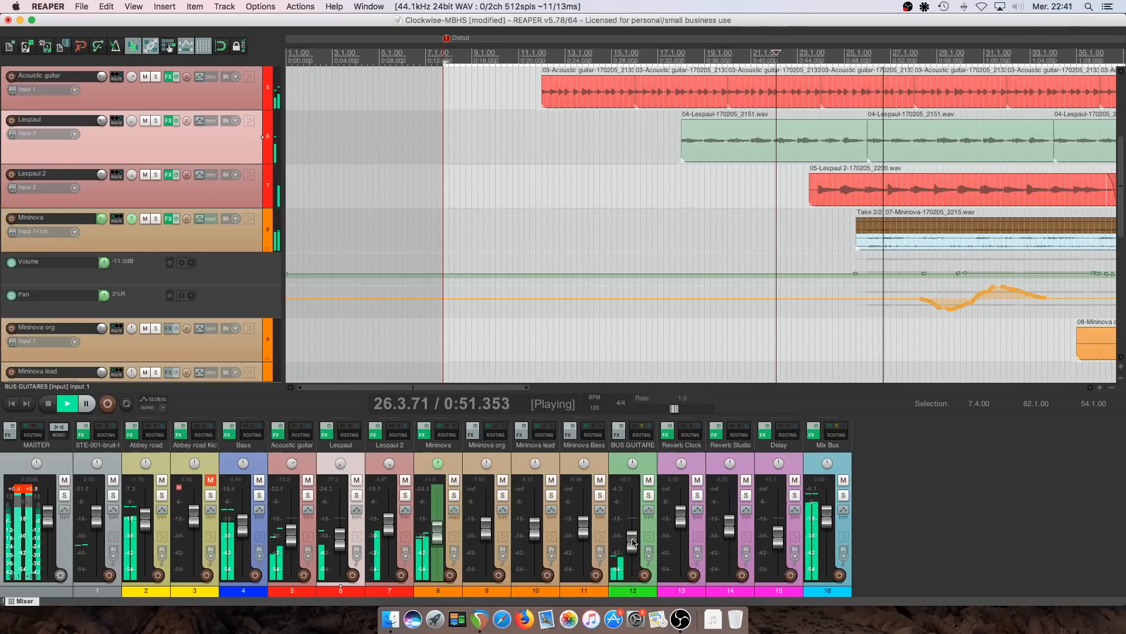
mouse_move(633, 546)
mouse_down()
mouse_move(636, 510)
mouse_move(634, 525)
mouse_up()
key(space)
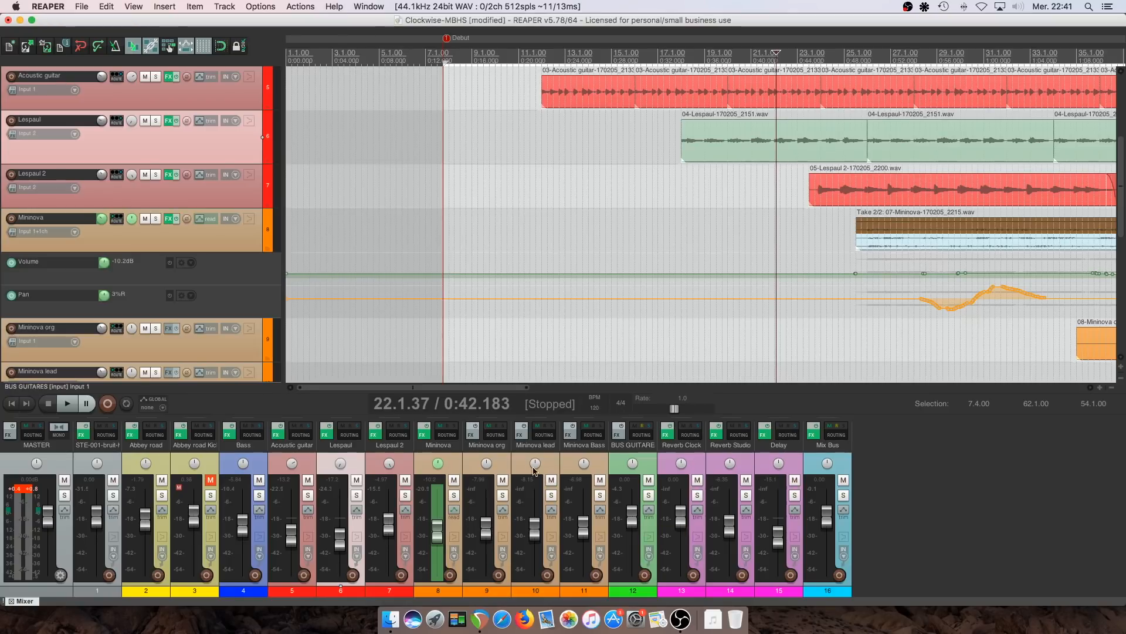
Insert a new track directly after BUS GUITARES and name it BUS SYNTH
right_click(653, 467)
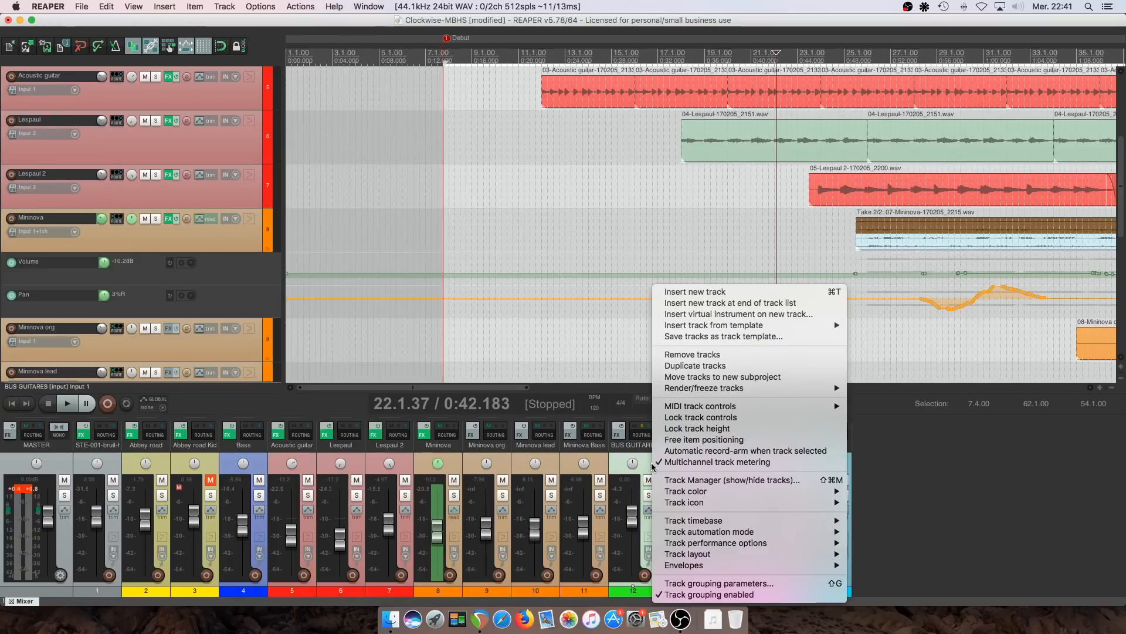
click(707, 295)
double_click(679, 446)
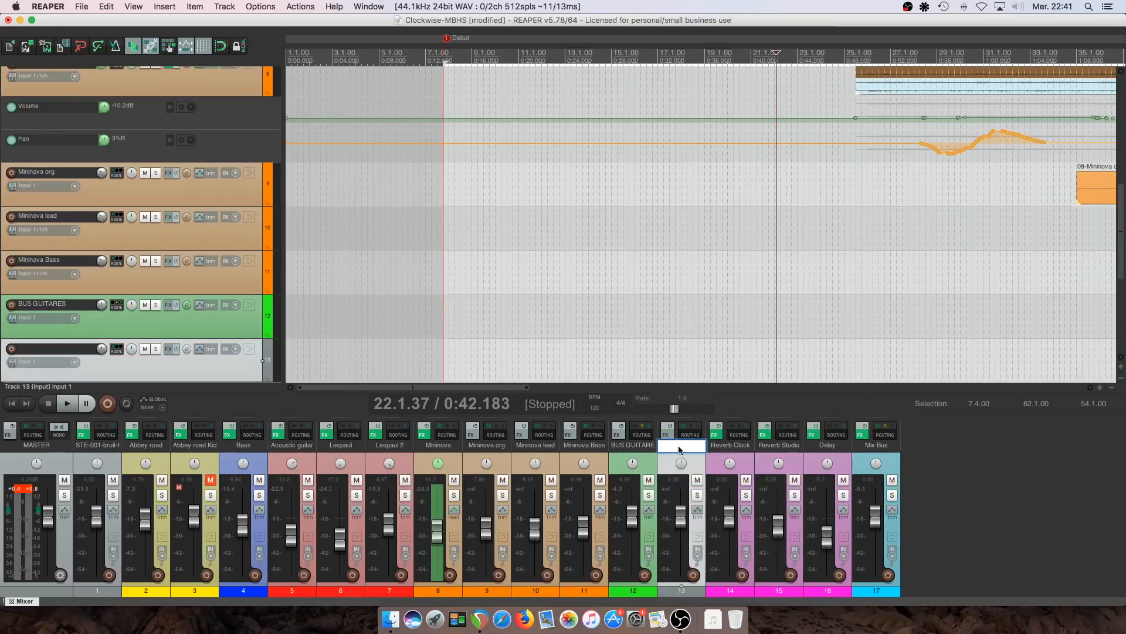
text(BUS SYNTH)
key(Return)
Color the BUS SYNTH track in the same green as BUS GUITARES
right_click(697, 445)
mouse_move(720, 493)
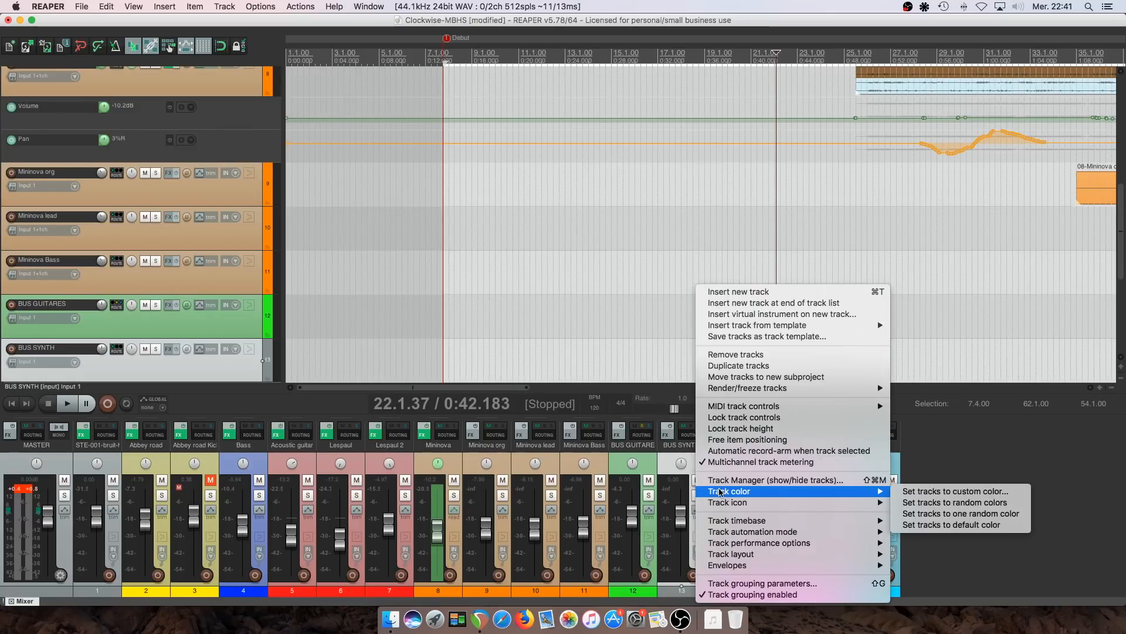
click(916, 503)
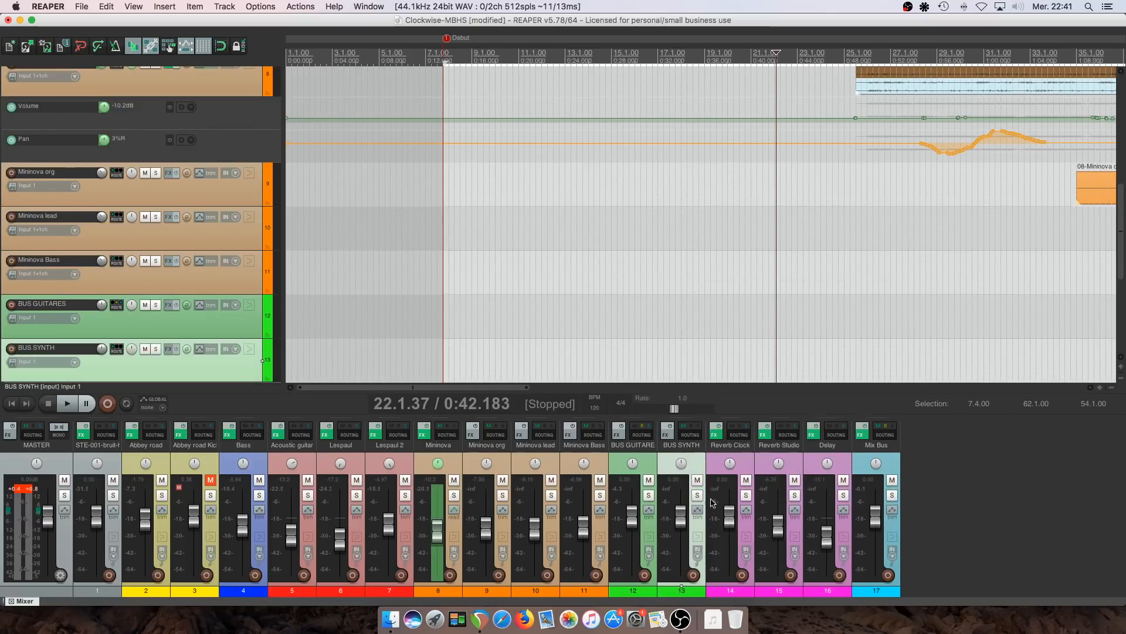
Turn off the master send of BUS SYNTH and add a send from it to Mix Bus
click(688, 435)
click(702, 452)
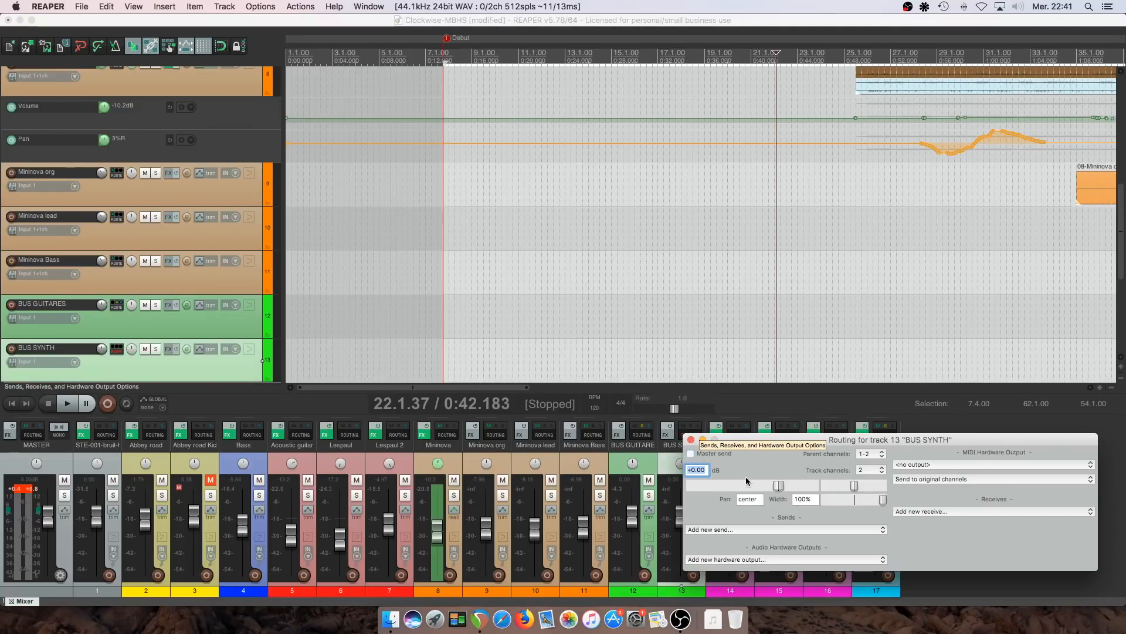
click(747, 530)
click(759, 587)
click(691, 396)
Check the receives in the Mix Bus routing and open the Routing Matrix
click(885, 435)
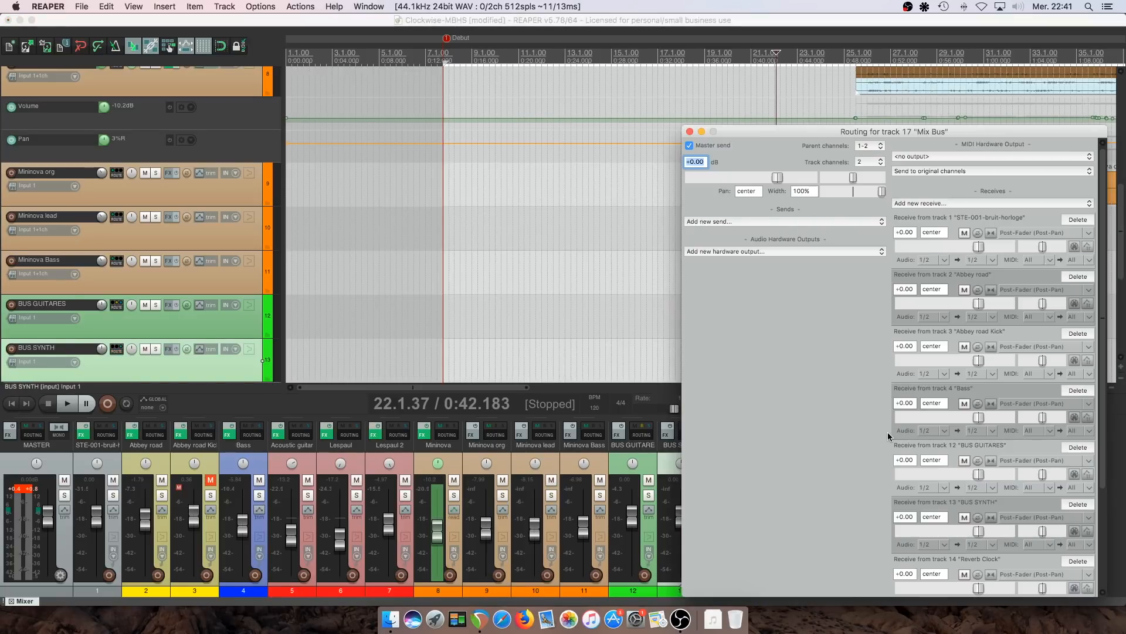
click(691, 132)
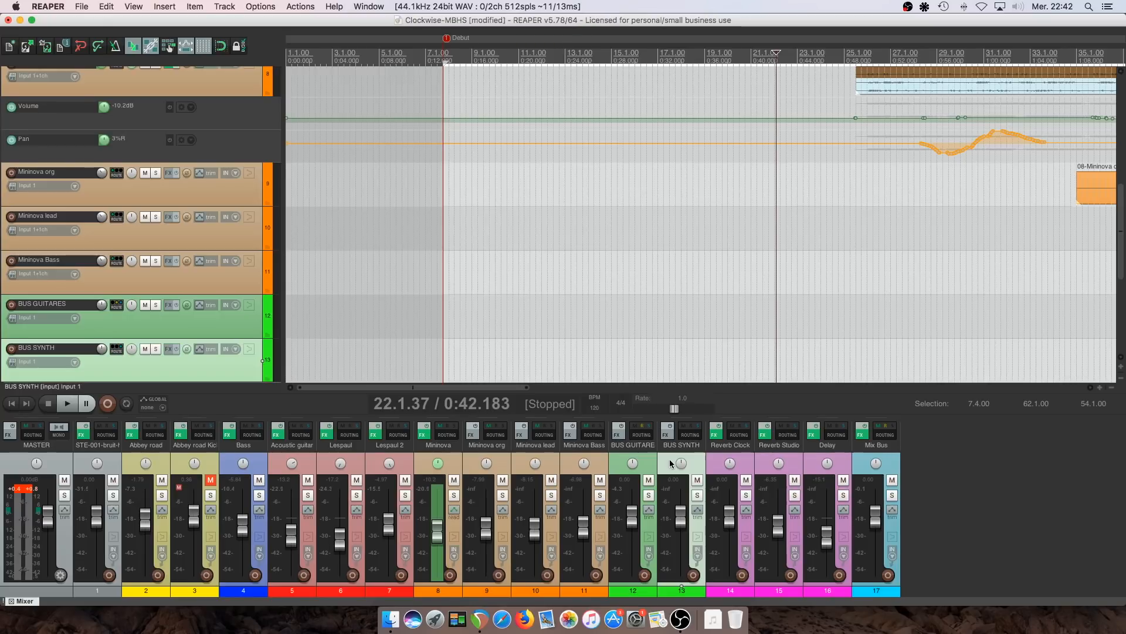
click(139, 7)
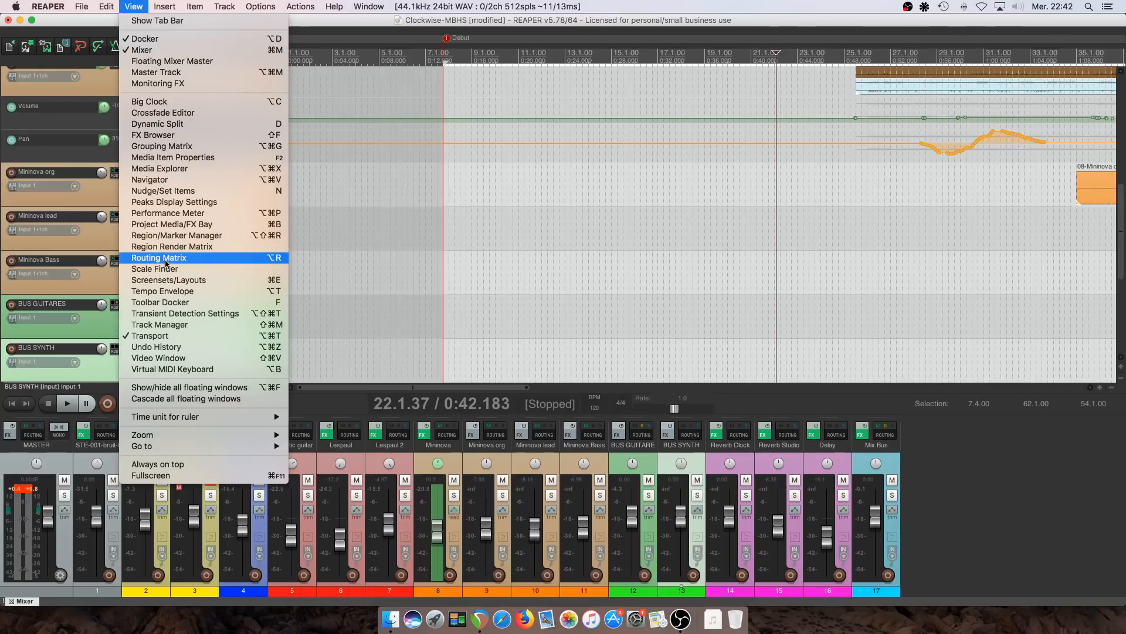
click(184, 261)
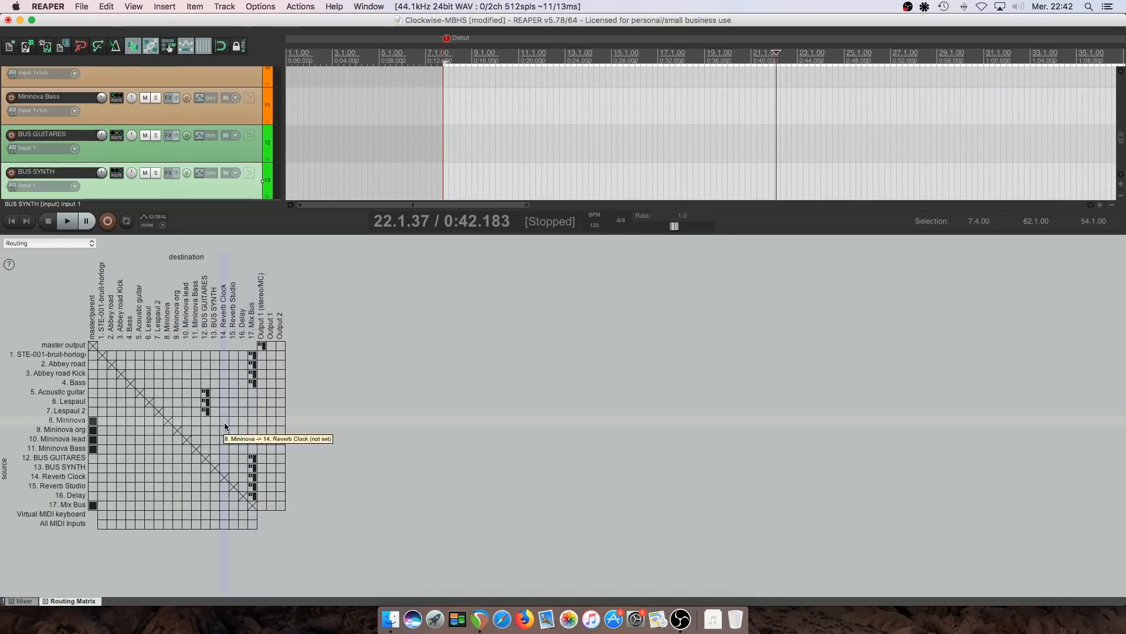
Turn off the master/parent send of the Mininova, Mininova org, Mininova lead and Mininova Bass tracks in the routing matrix
click(92, 428)
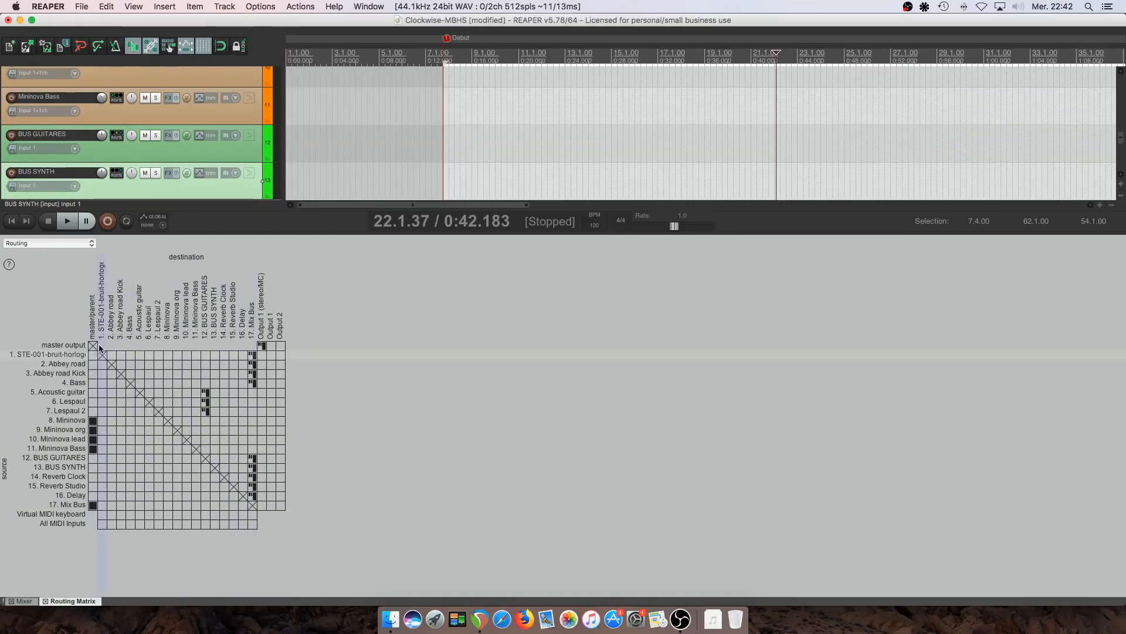
click(93, 421)
click(94, 430)
click(95, 439)
click(92, 449)
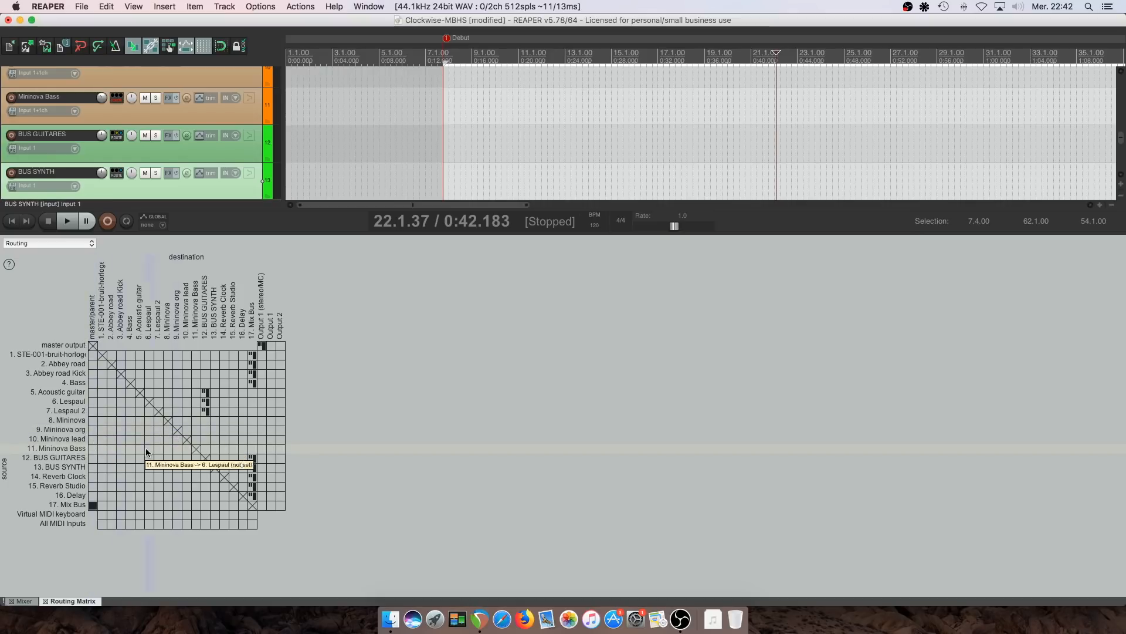
Route Mininova, Mininova org, Mininova lead and Mininova Bass to BUS SYNTH in the routing matrix
click(214, 420)
click(215, 430)
click(214, 439)
click(215, 449)
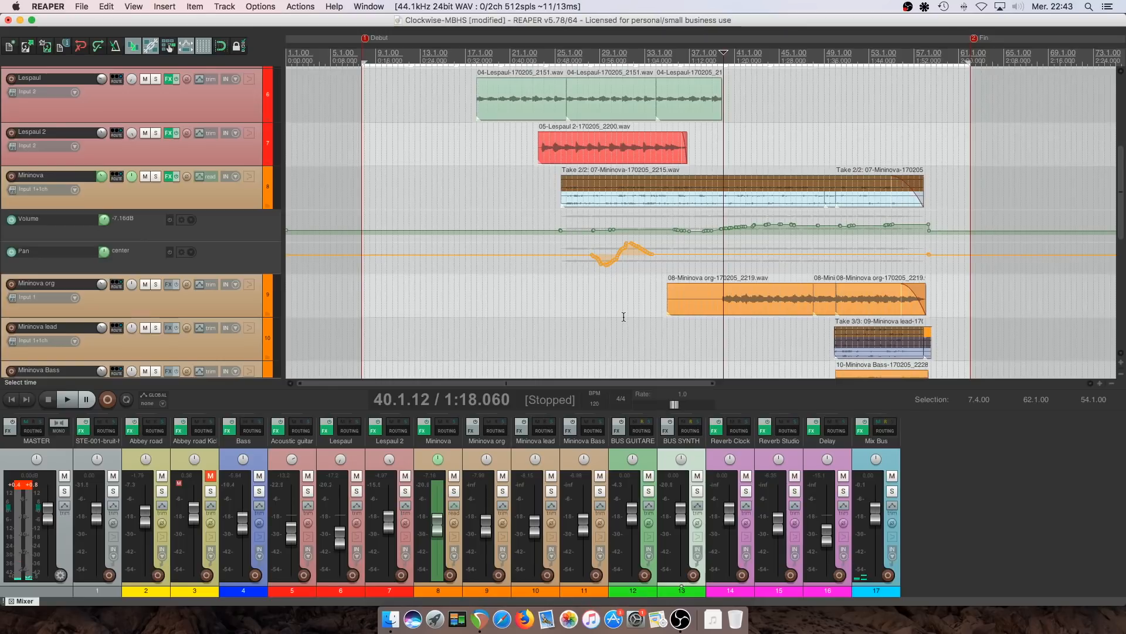
Play the project from bar 40 to check the signal reaching BUS SYNTH, and stop playback
key(space)
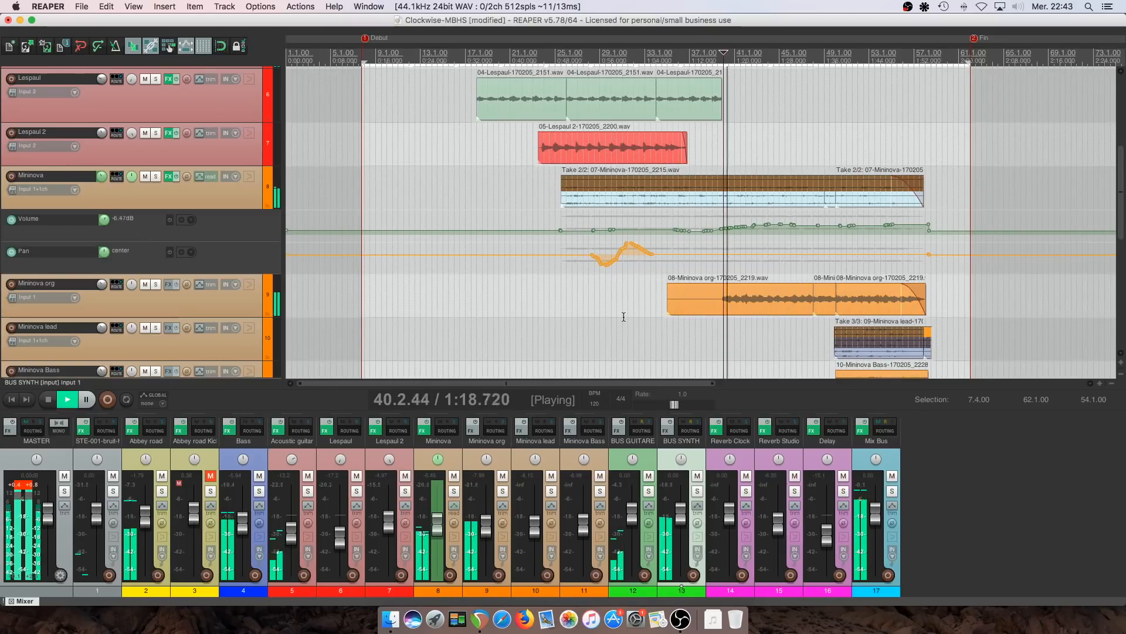
mouse_move(681, 524)
mouse_down()
mouse_move(684, 556)
mouse_move(690, 510)
mouse_move(691, 520)
mouse_up()
key(space)
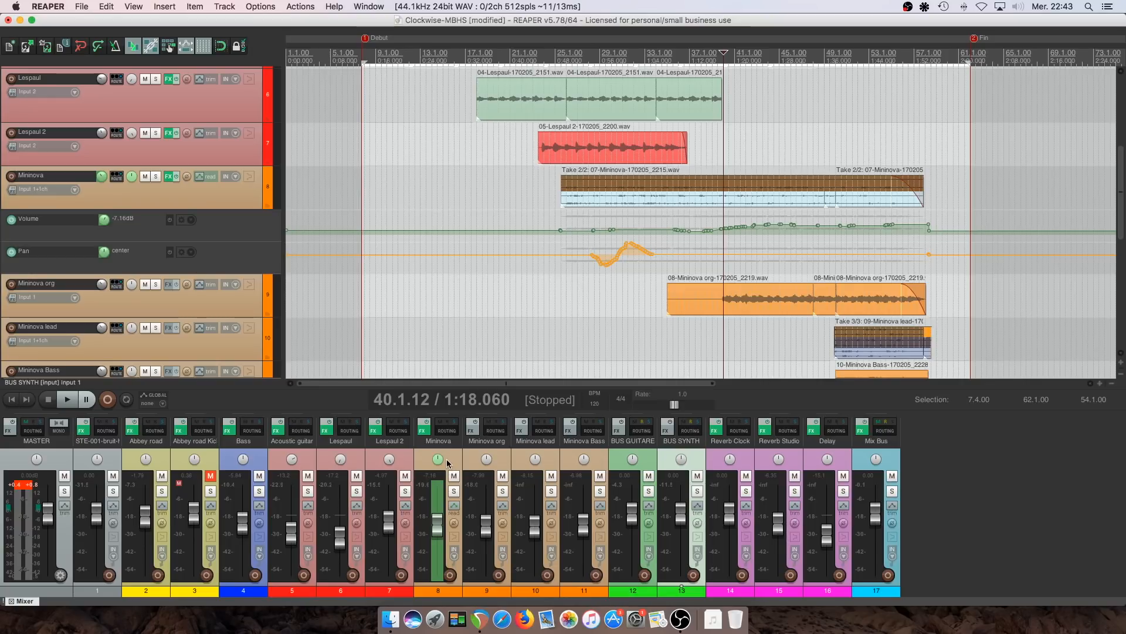
Look over the Reverb Clock, Reverb Studio and Delay tracks and inspect the Guitar Rig 5 effect on Reverb Clock
click(742, 462)
click(761, 463)
click(809, 464)
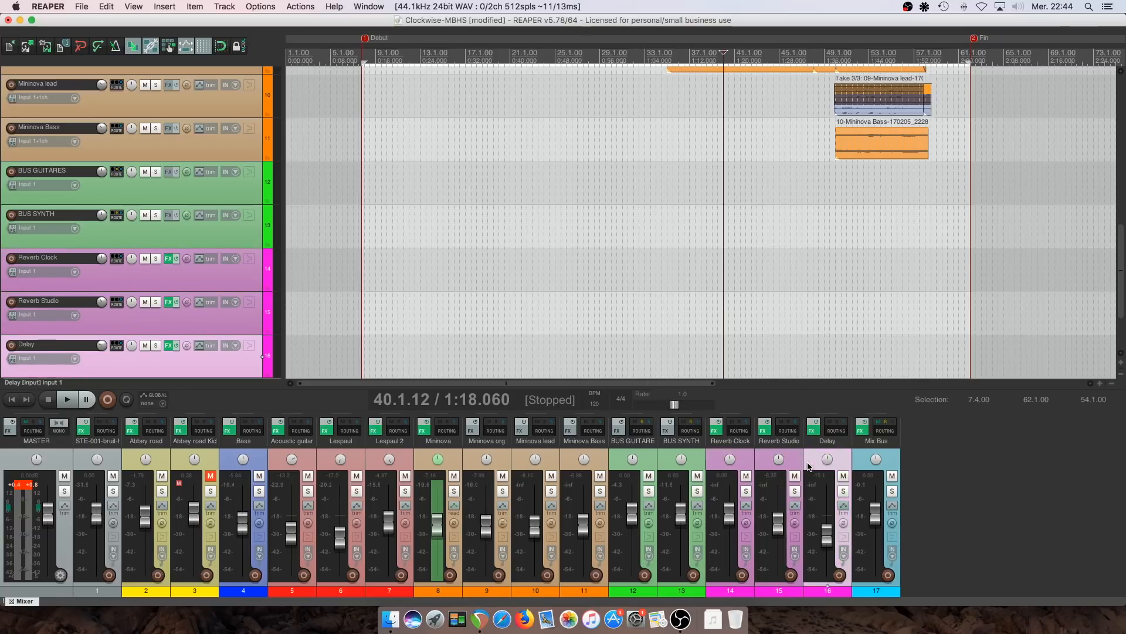
click(739, 461)
scroll(566, 287, down, 2)
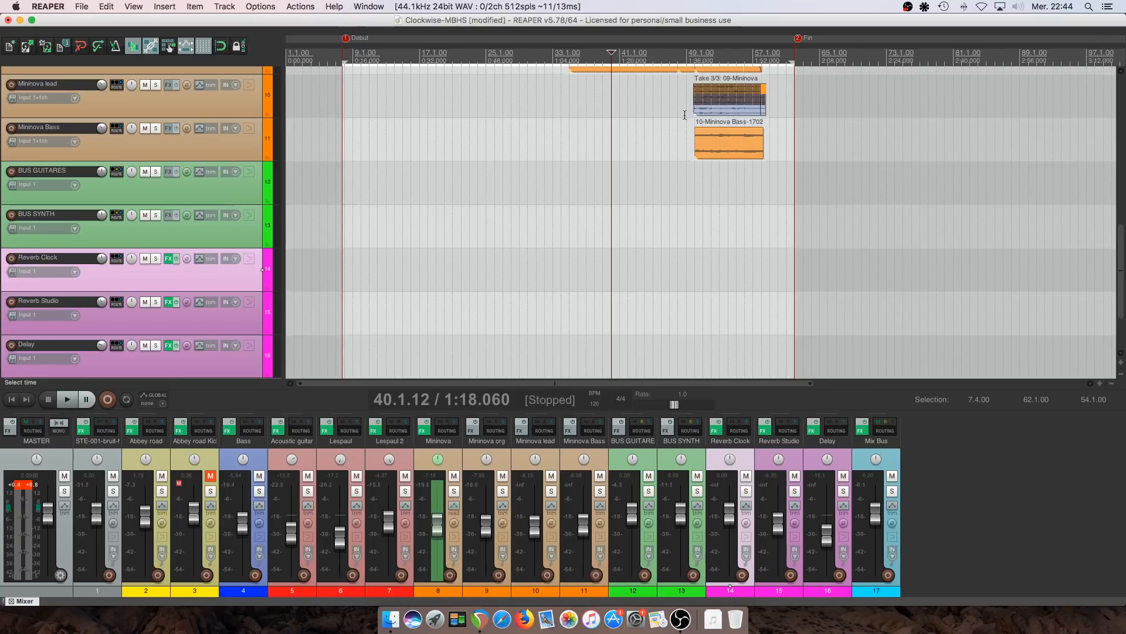
click(716, 430)
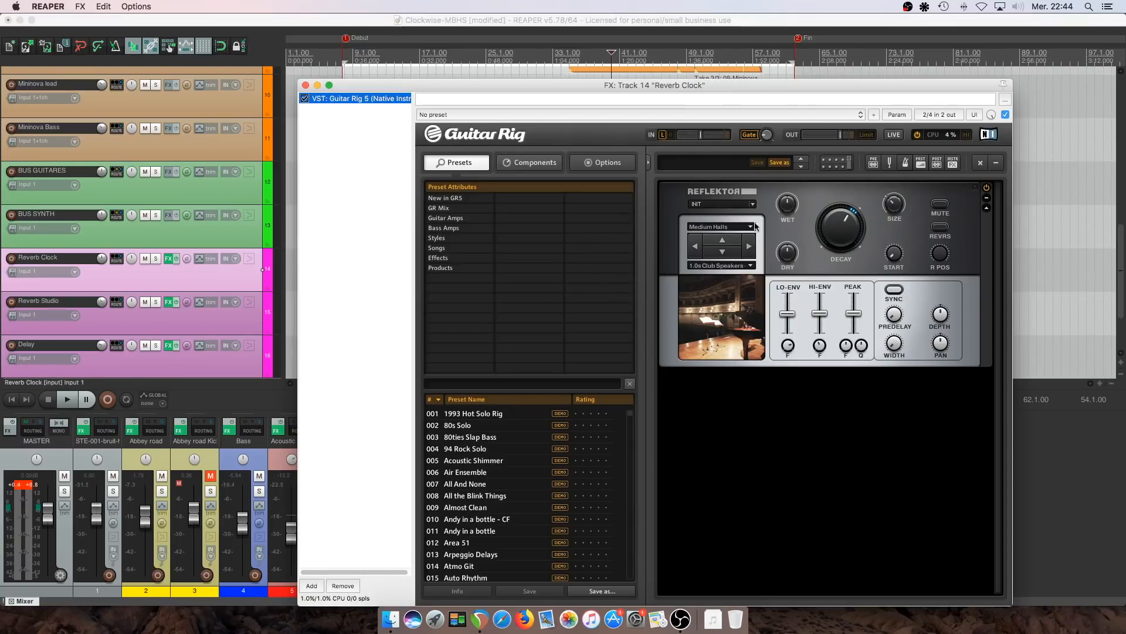
click(305, 85)
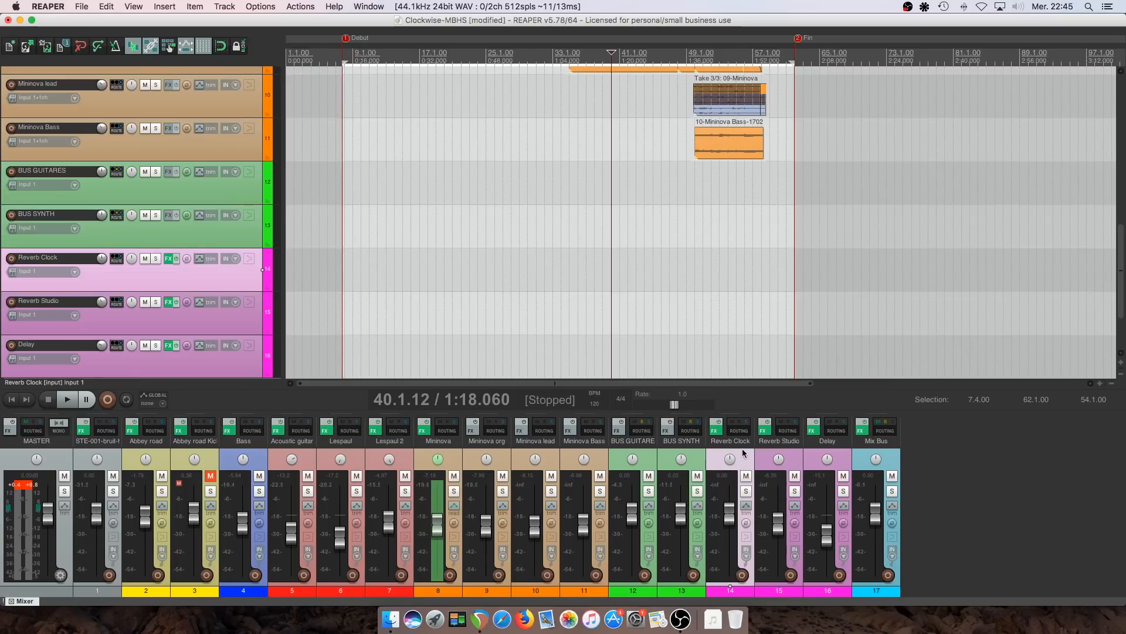
Add a send from STE-001-bruit-horloge to Reverb Clock and close its routing window
click(100, 432)
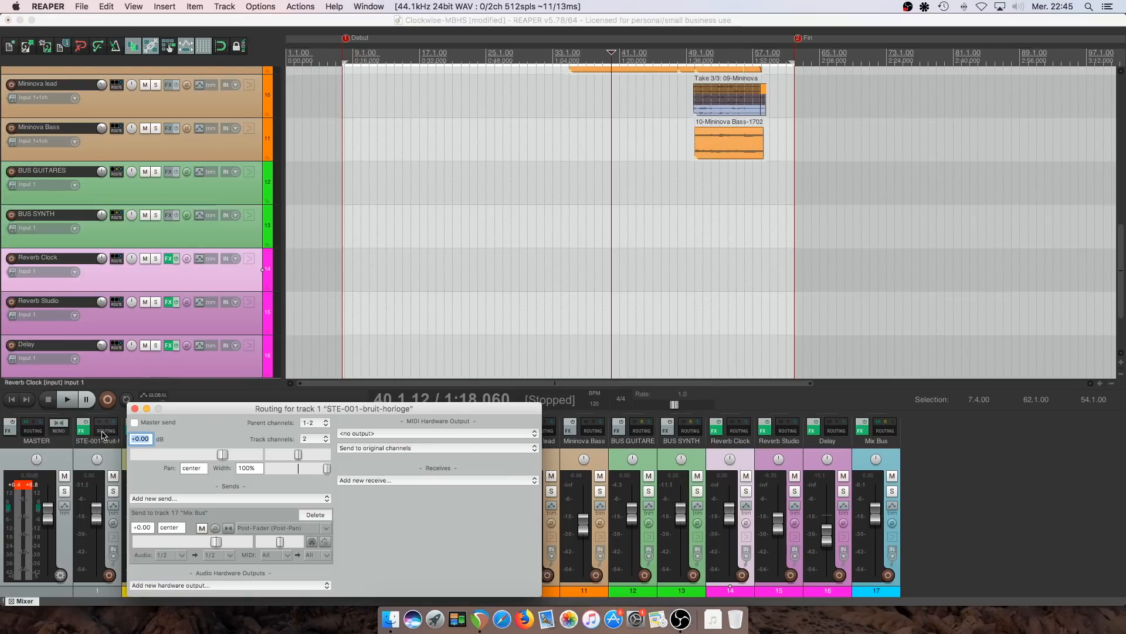
click(212, 499)
scroll(193, 556, down, 4)
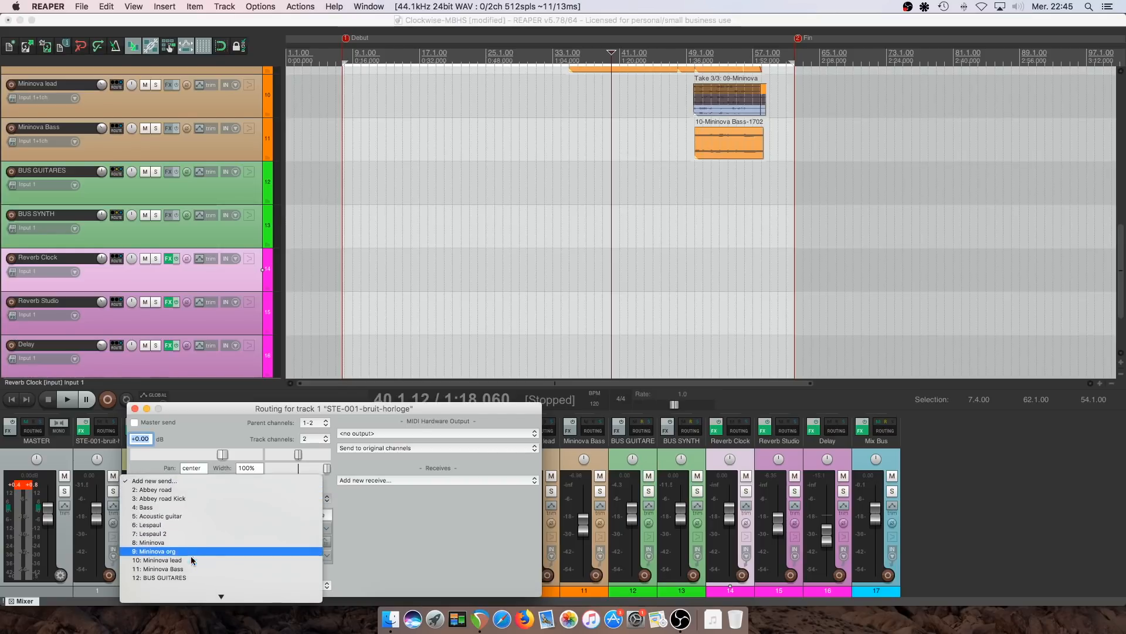
click(193, 560)
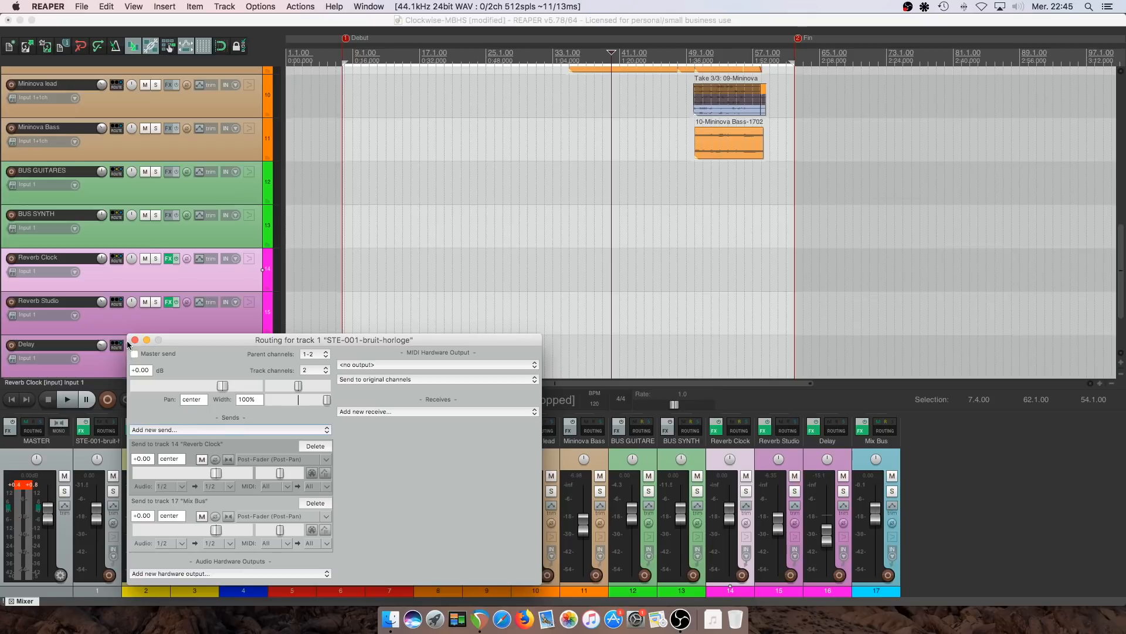
click(135, 340)
Play the project from the Debut marker and compare the sound with Reverb Clock muted and unmuted
key(space)
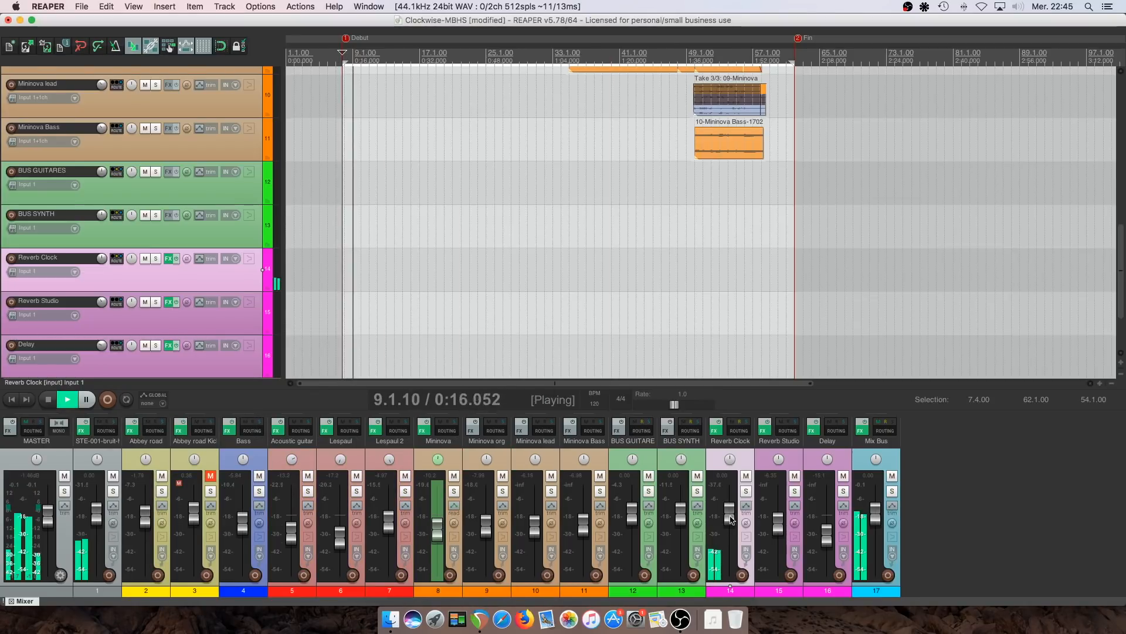
click(746, 476)
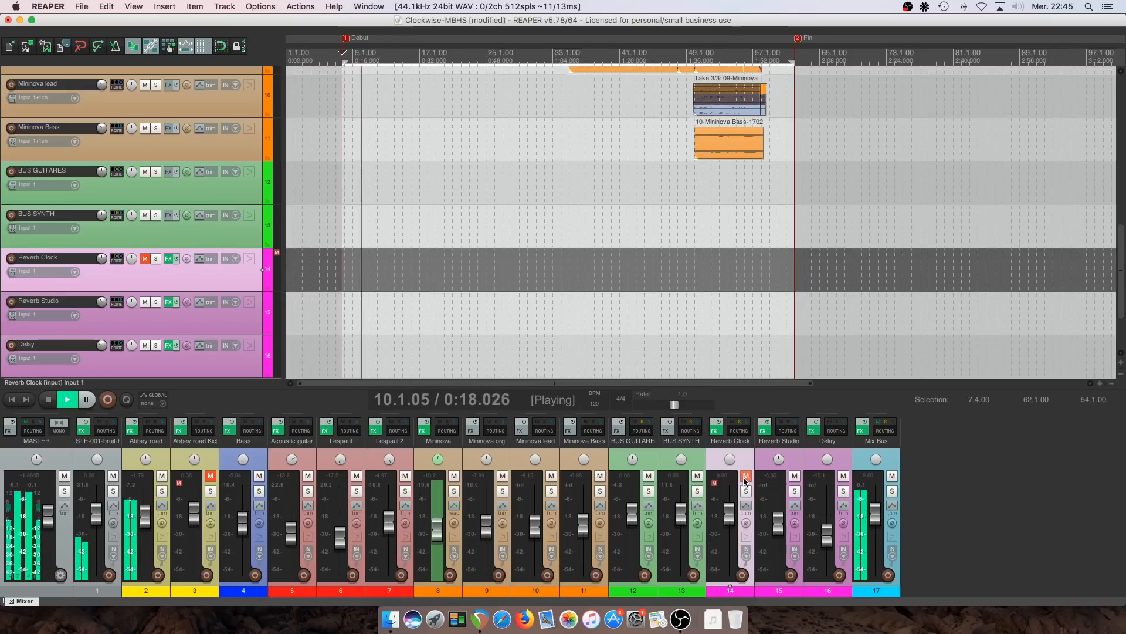
click(746, 476)
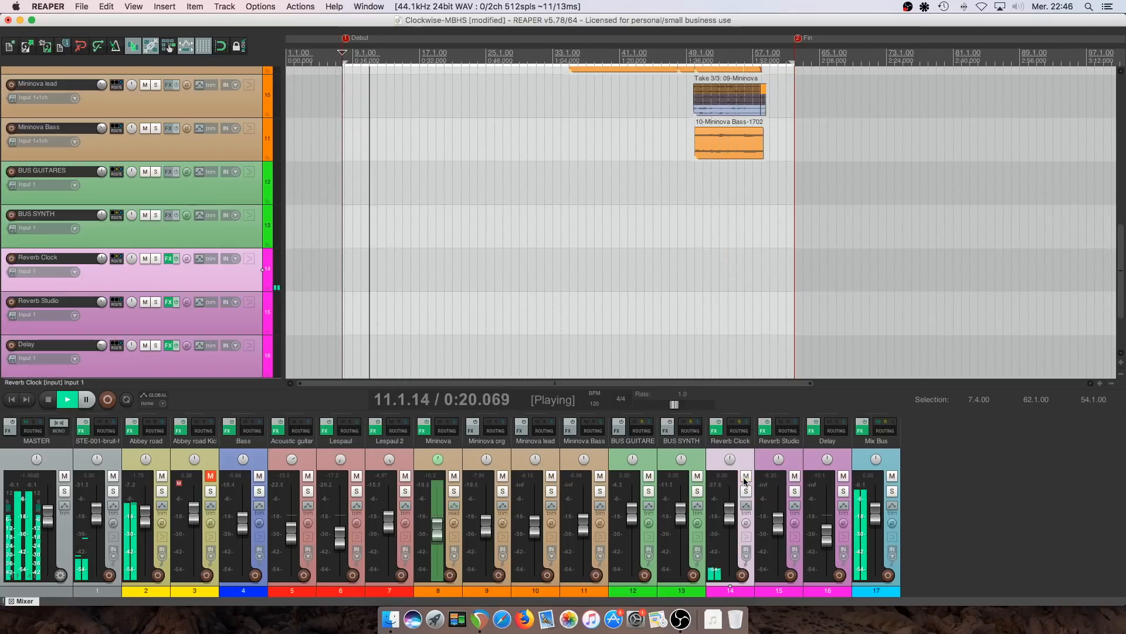
key(space)
Lower the volume of the Reverb Clock track while playing the opening of the project
scroll(737, 475, up, 5)
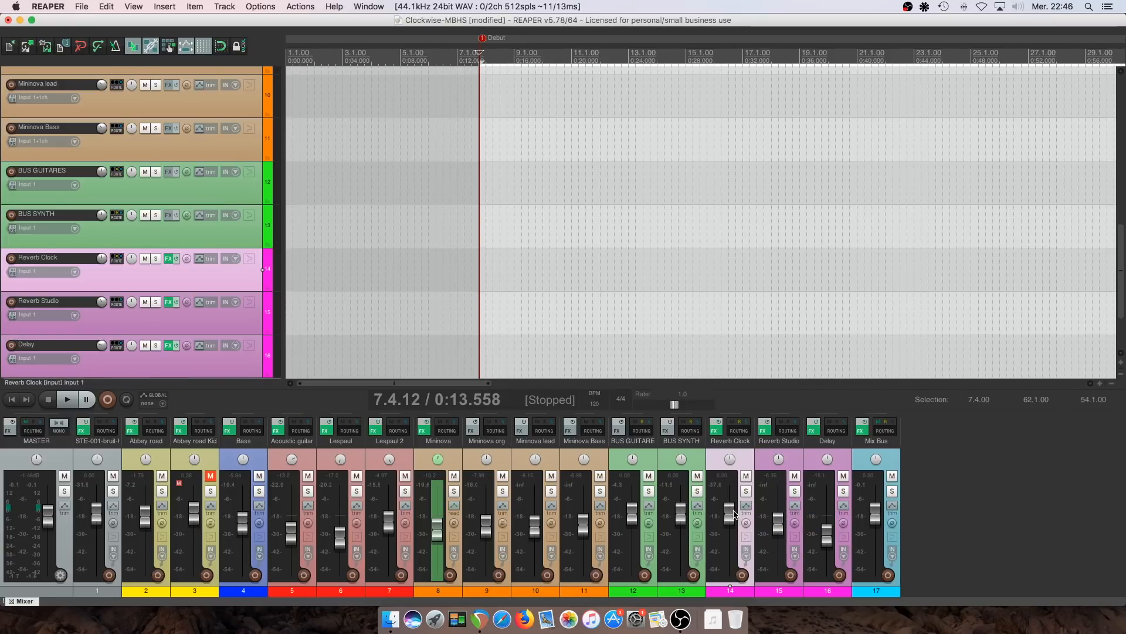
key(space)
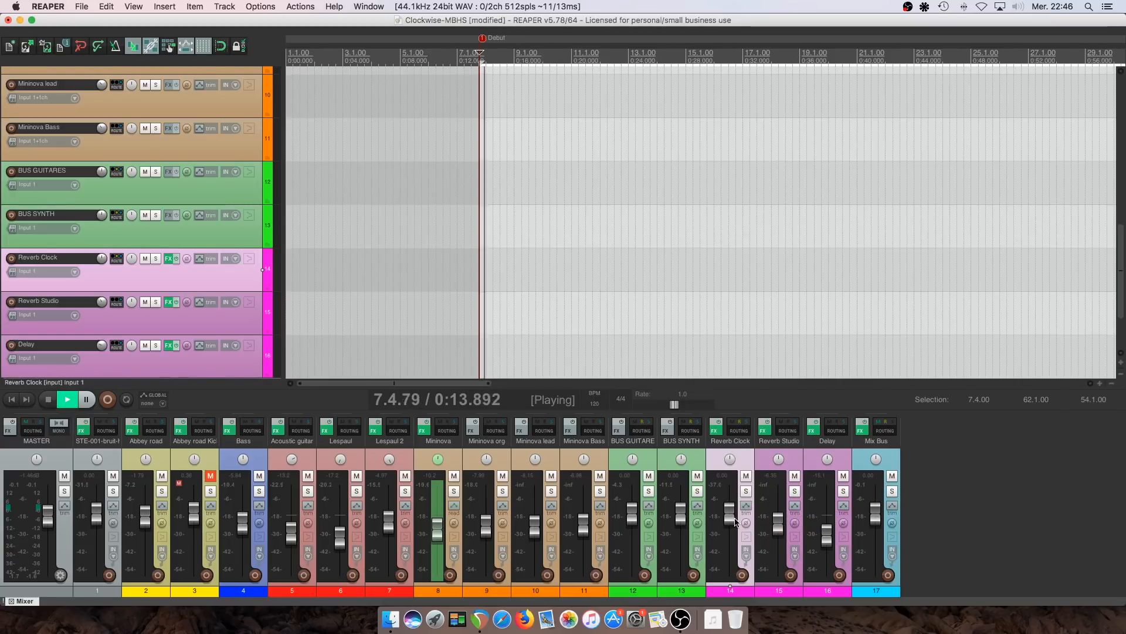
drag(733, 522, 732, 529)
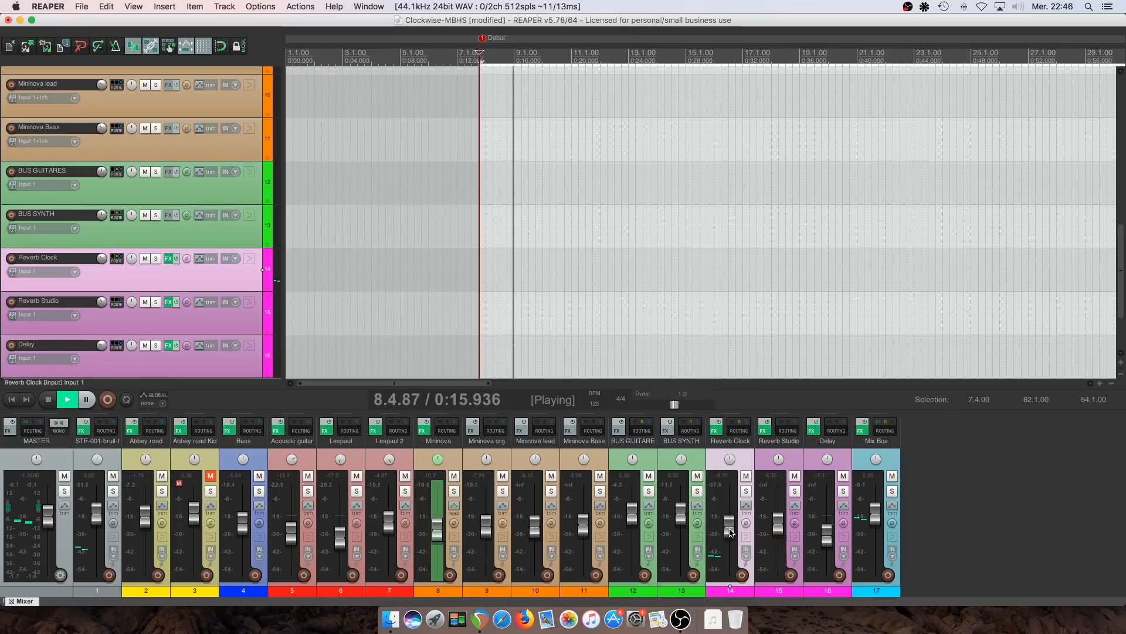
key(space)
Add receives from Lespaul, Lespaul 2 and Abbey road to the Reverb Studio track
click(780, 446)
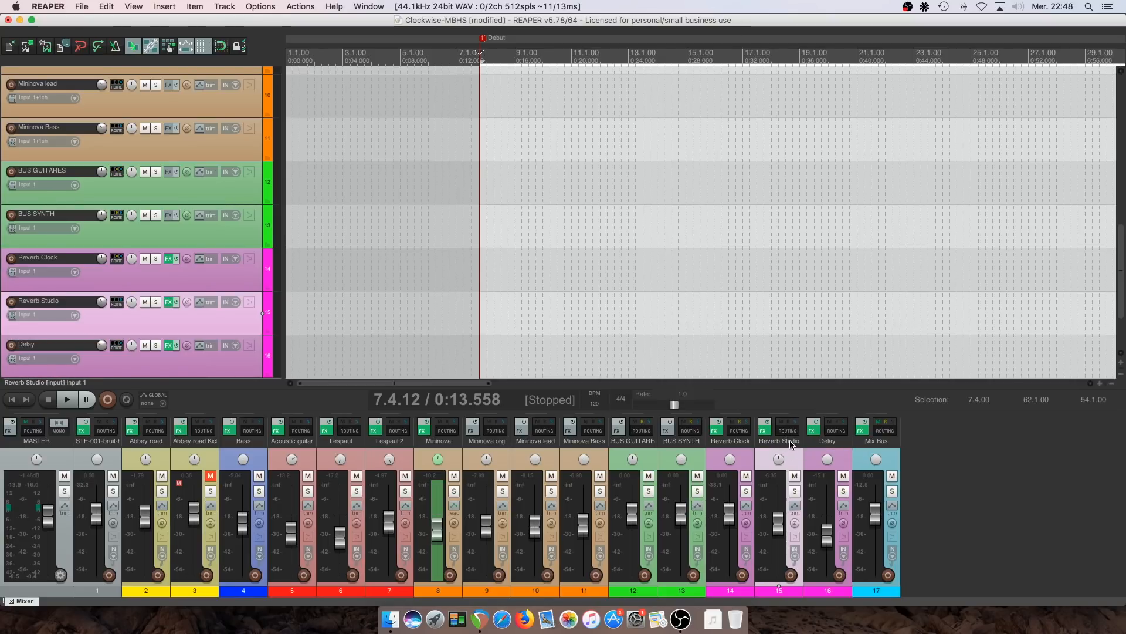
click(788, 429)
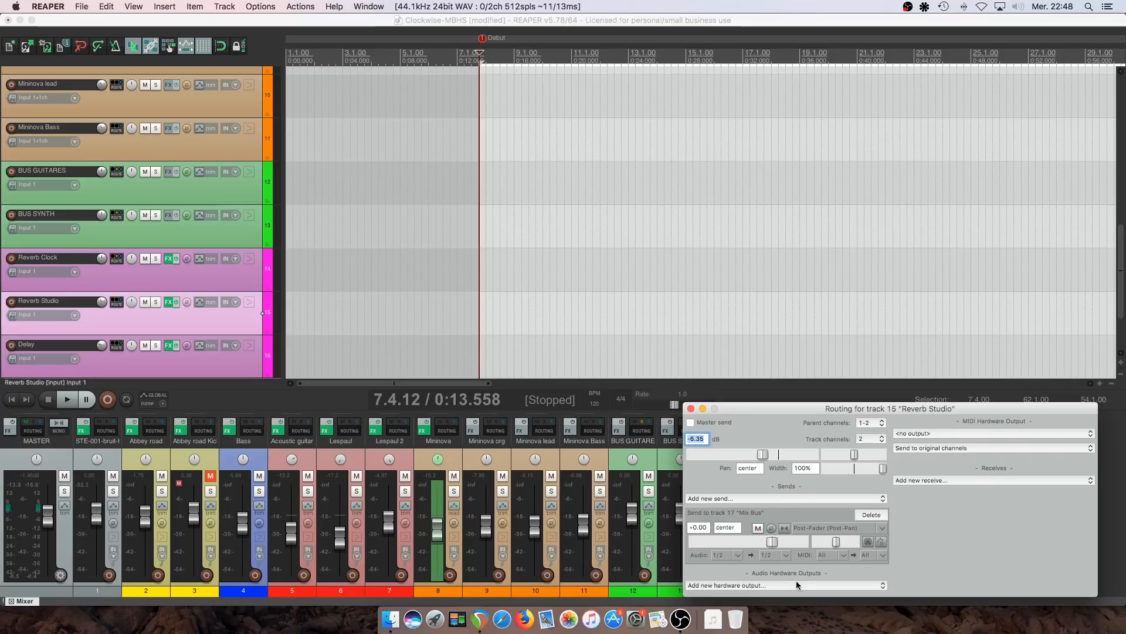
click(962, 482)
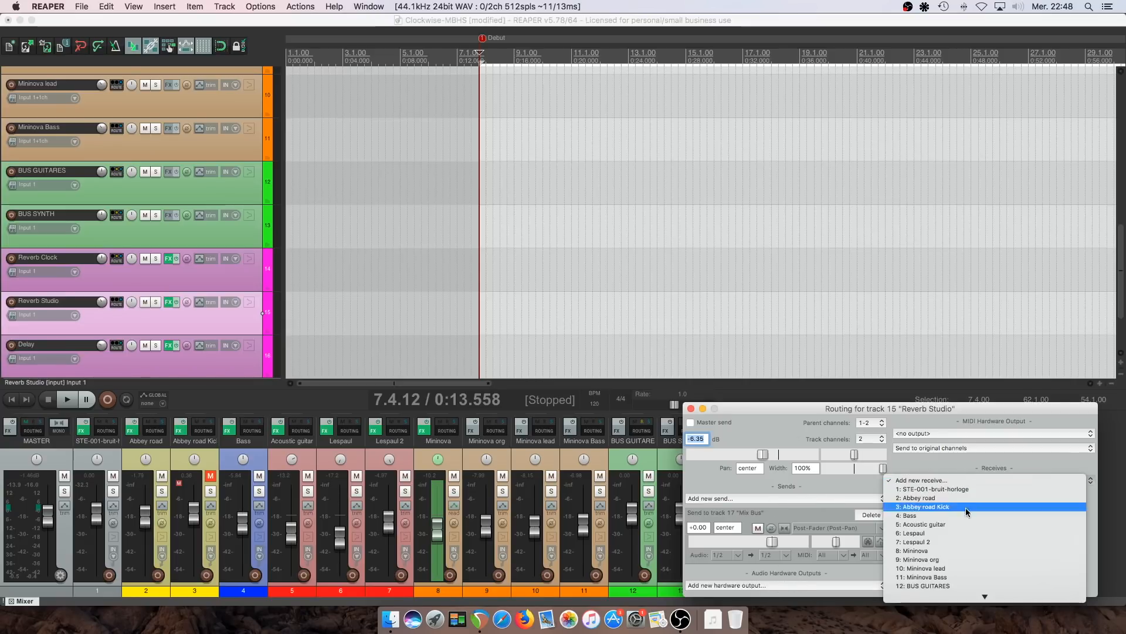
click(959, 535)
click(947, 470)
click(960, 531)
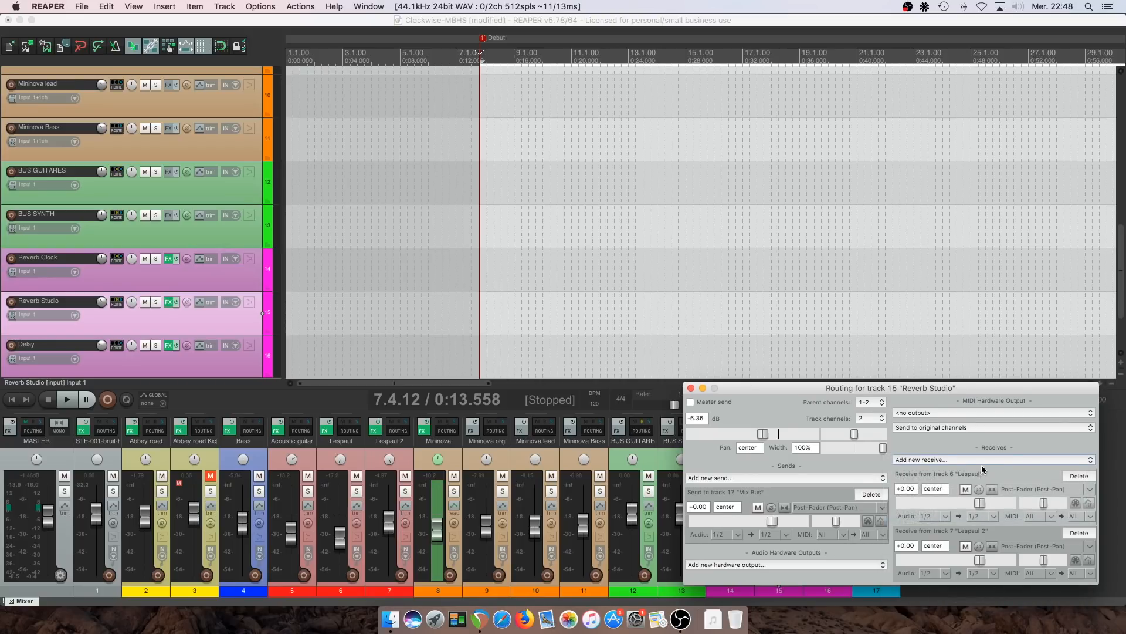
click(985, 461)
click(965, 477)
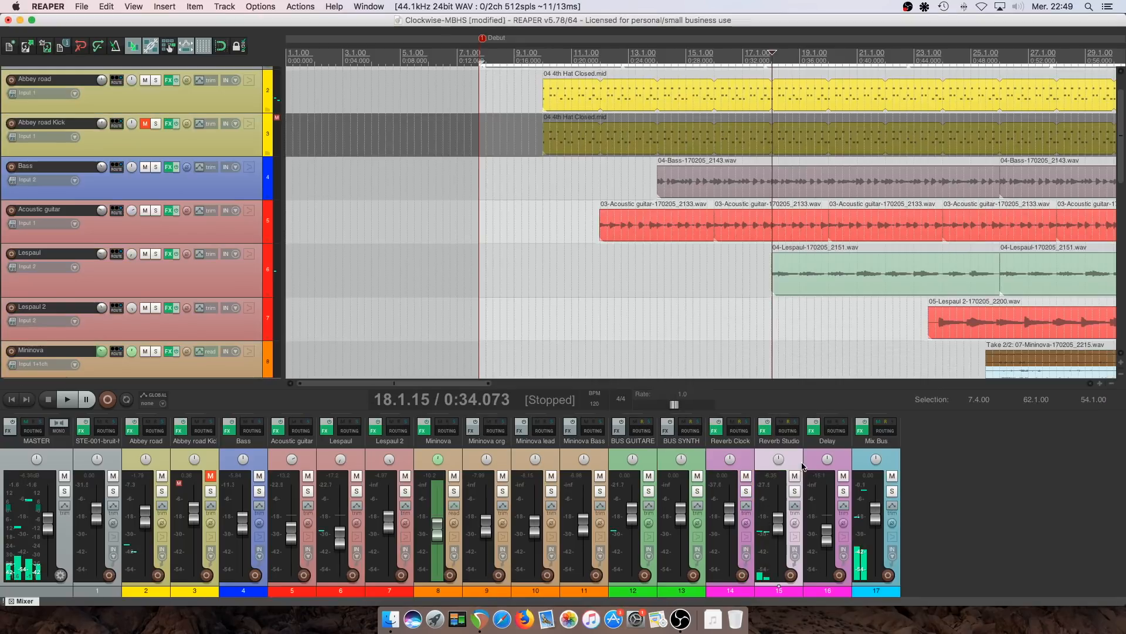
During playback, set the Reverb Studio receive levels to -15.28 dB for Abbey road, -13.88 dB for Lespaul and -14.20 dB for Lespaul 2
key(space)
drag(946, 343, 895, 303)
drag(927, 420, 897, 421)
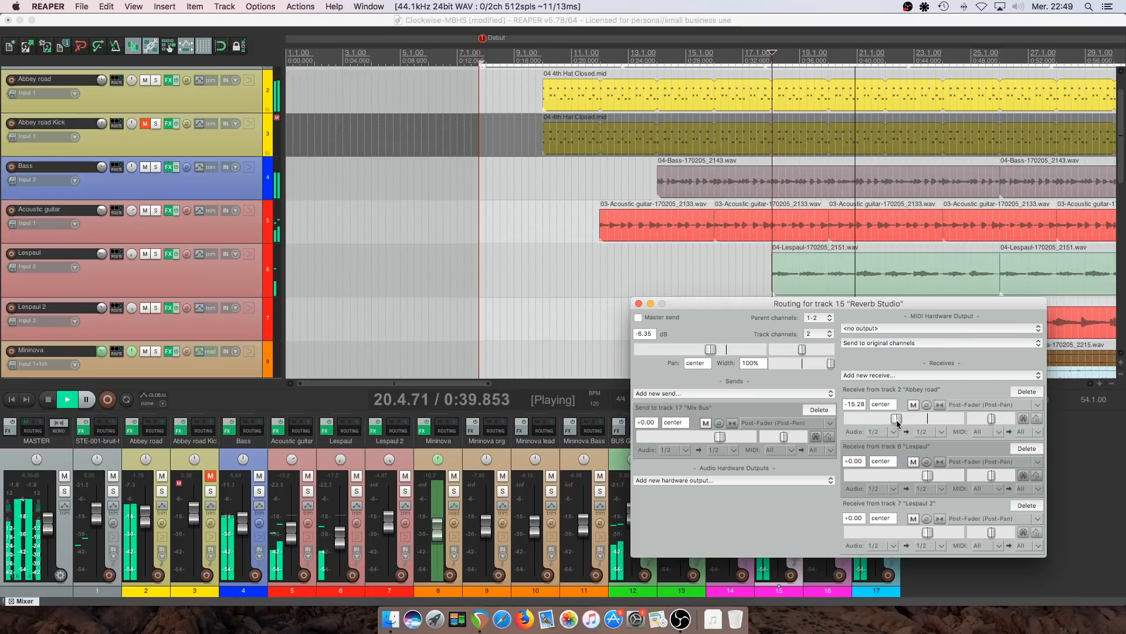
drag(927, 475, 898, 481)
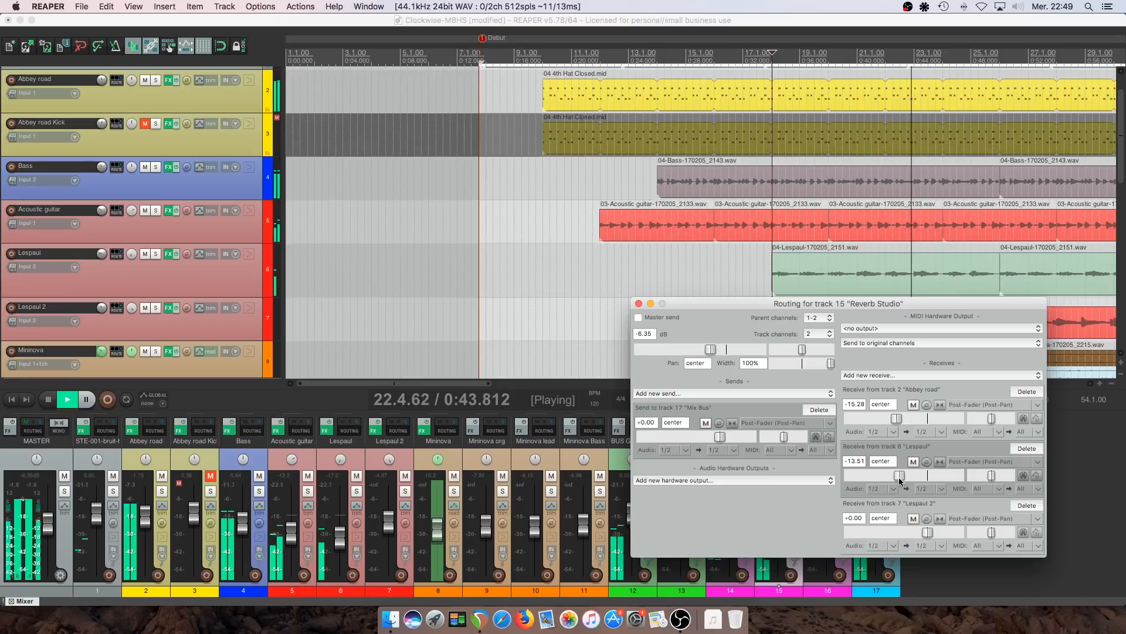
drag(931, 533, 901, 537)
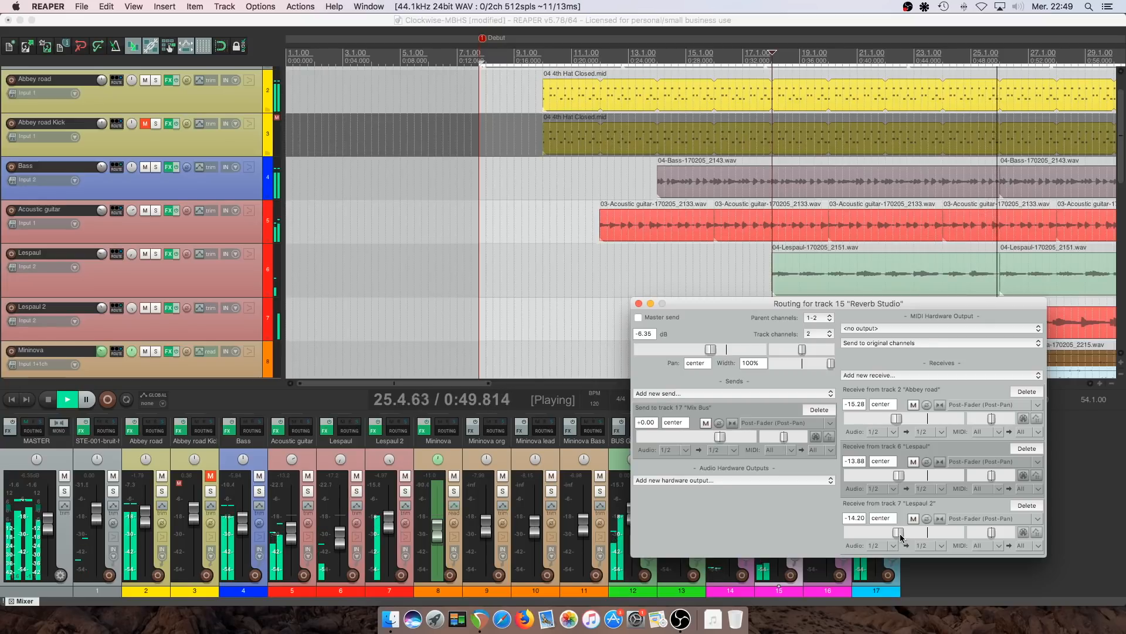
drag(930, 310, 894, 290)
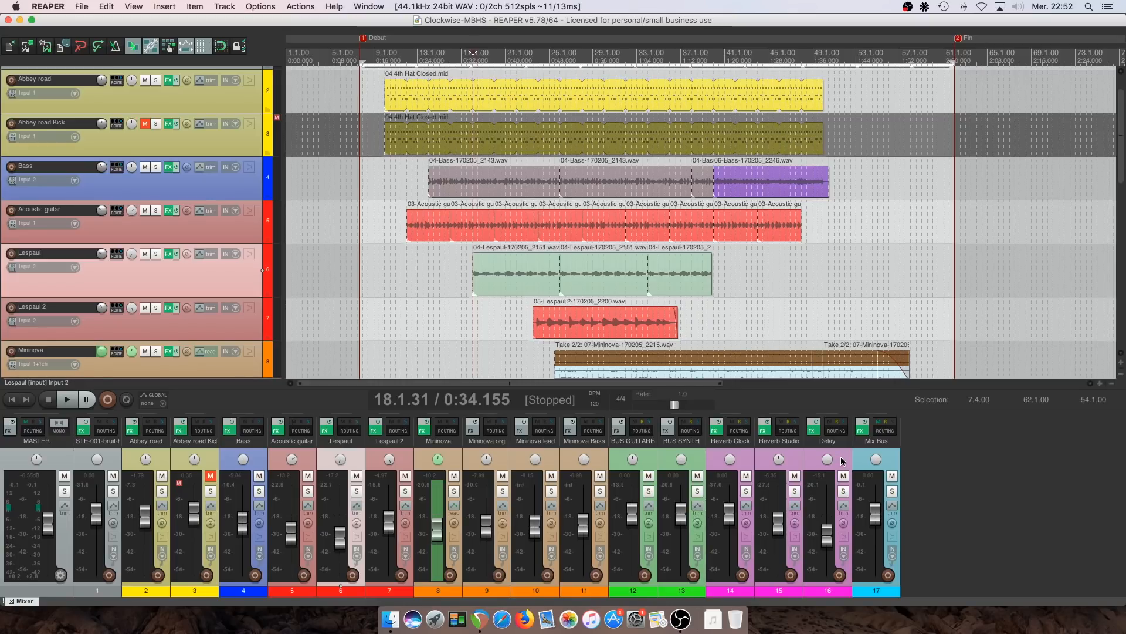
Check the sends and receives in the Delay track's routing
click(836, 432)
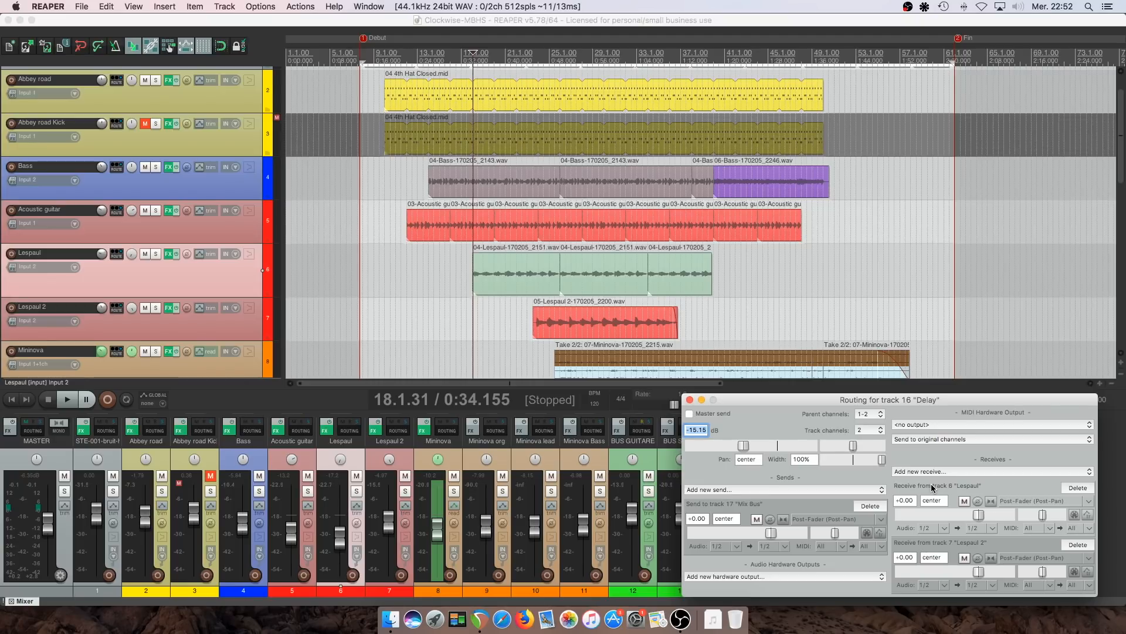
key(Escape)
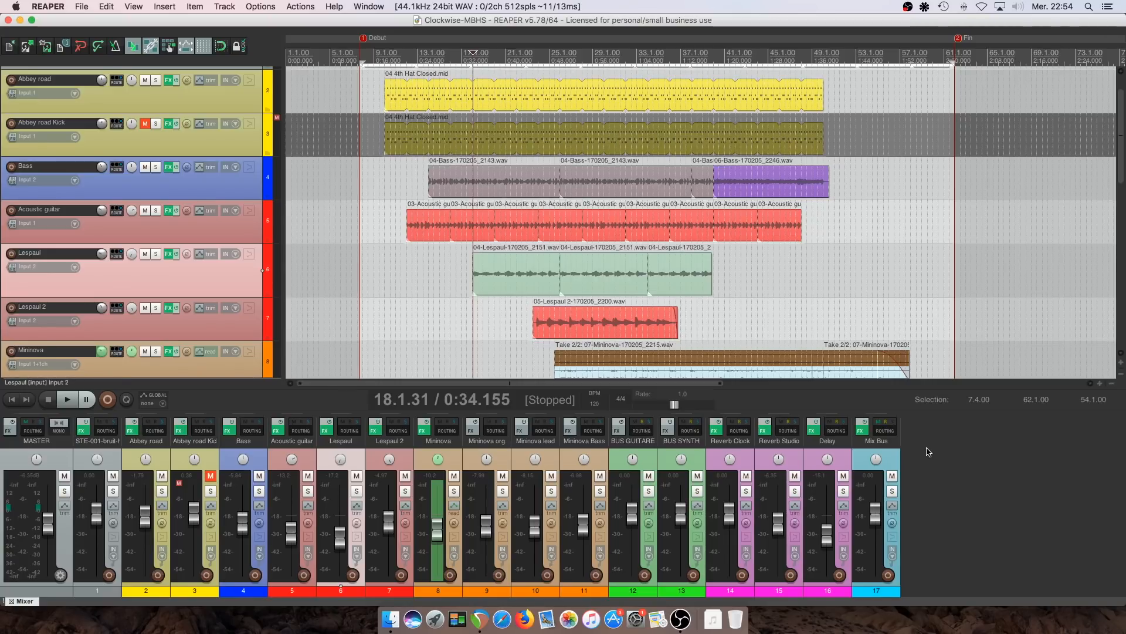
Review the Acoustic guitar track's routing and the destinations available for a new send
click(307, 463)
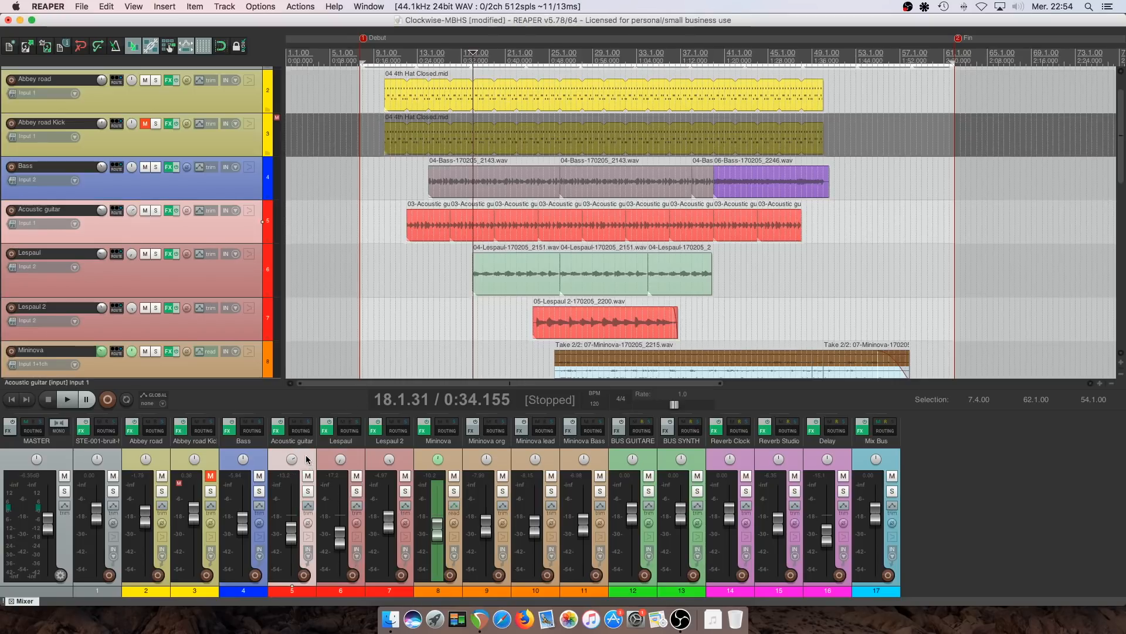
click(301, 430)
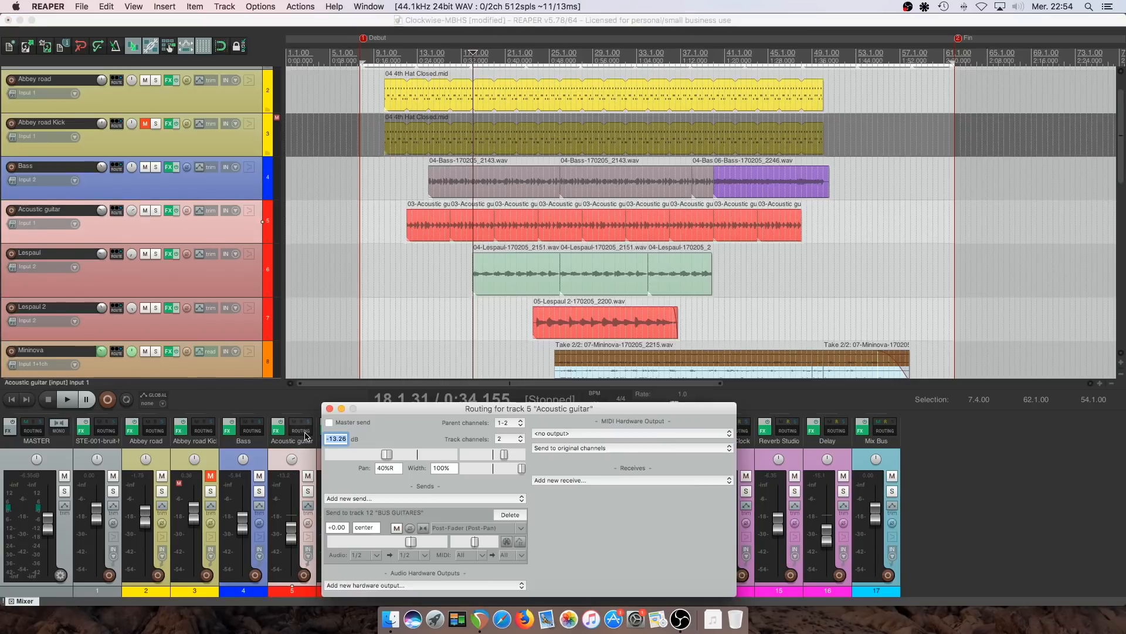
click(414, 503)
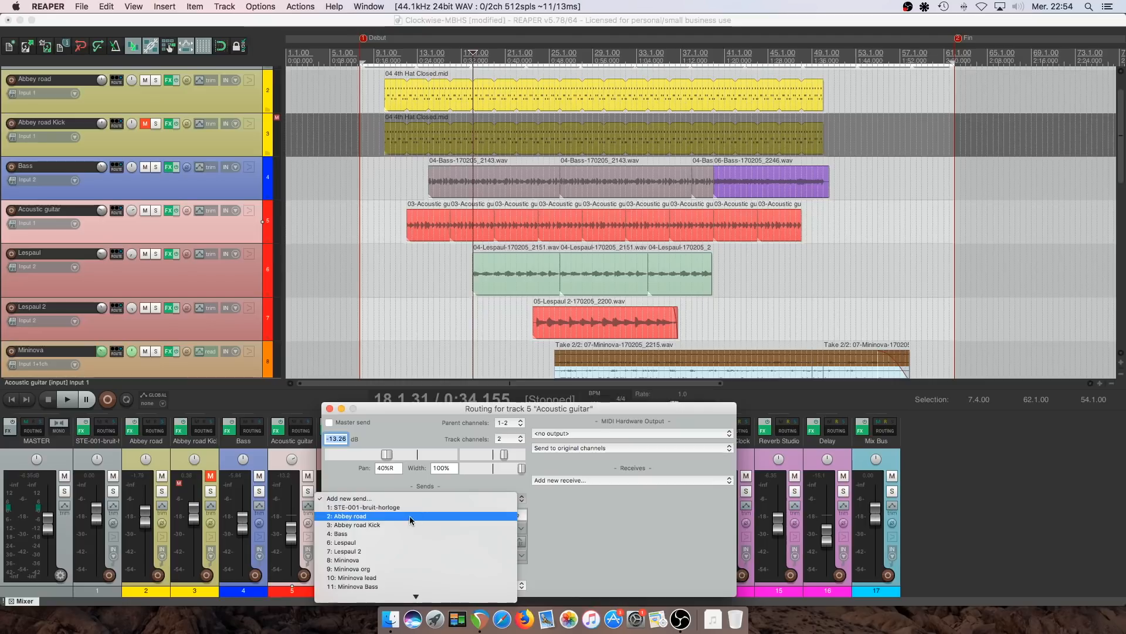
scroll(415, 572, down, 3)
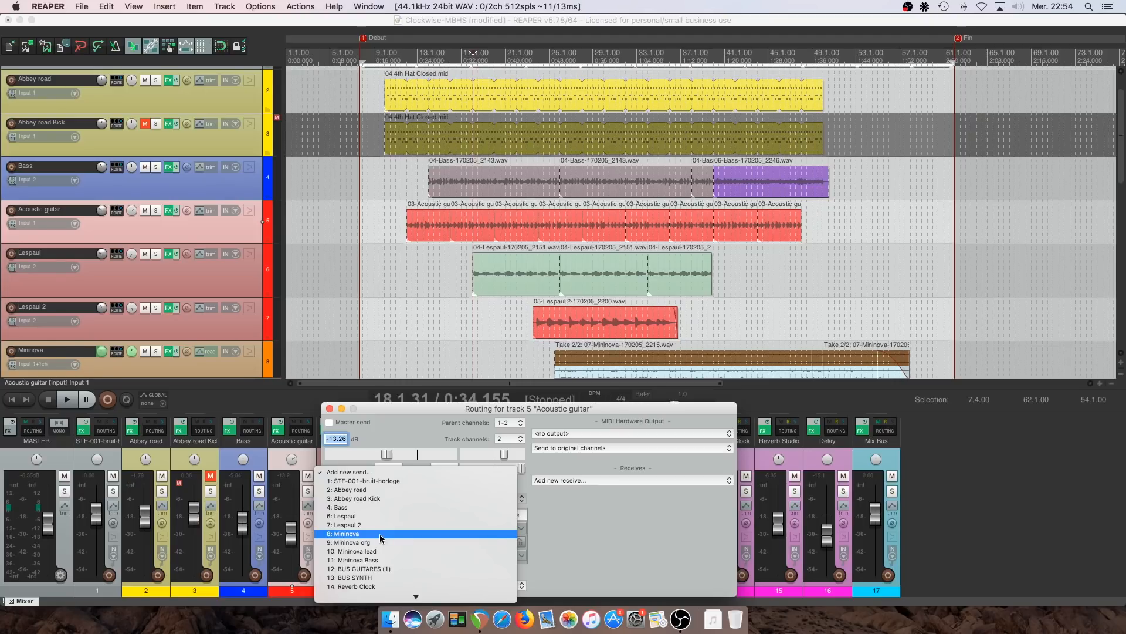
key(Escape)
click(411, 501)
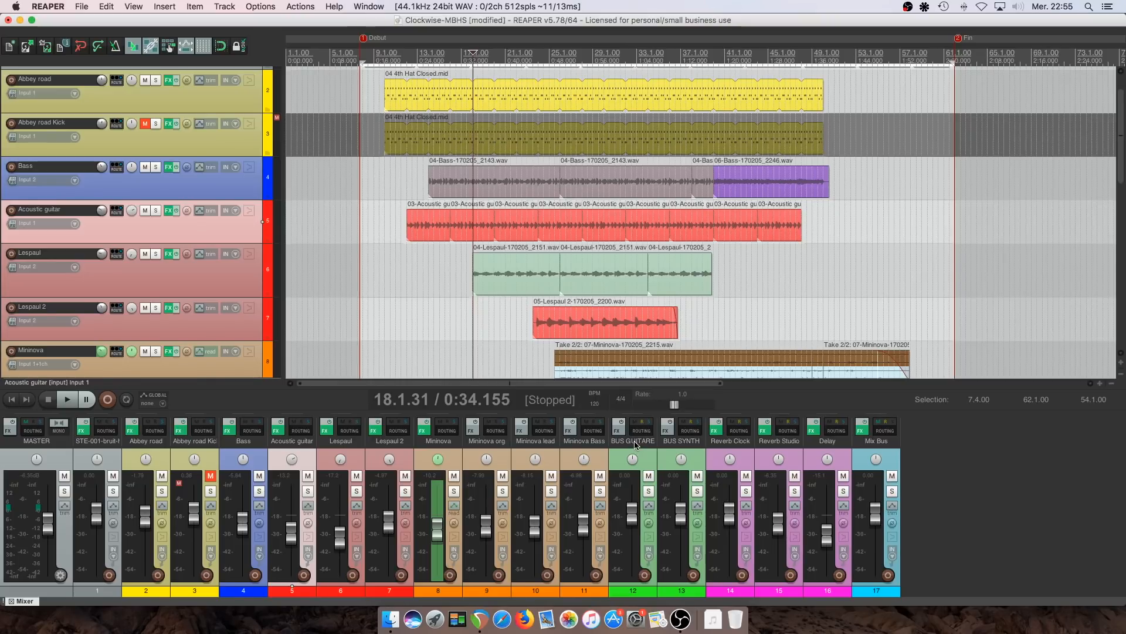
Review the BUS GUITARES track's receives from the guitars and its send to the Mix Bus, including the available sources and destinations
click(642, 430)
click(901, 414)
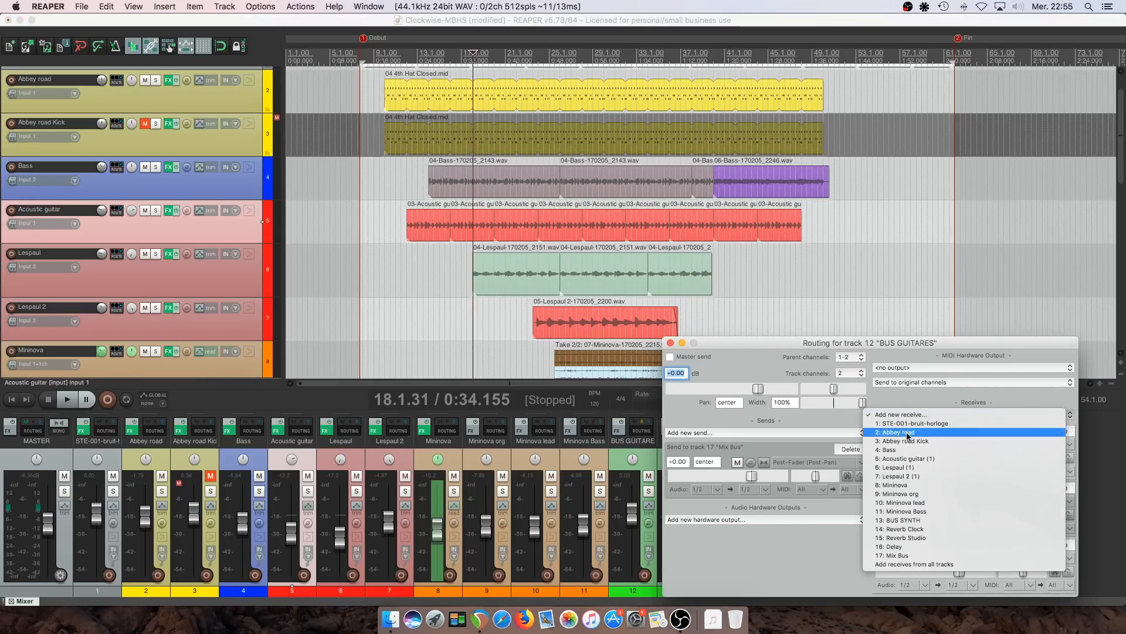
click(745, 432)
click(730, 421)
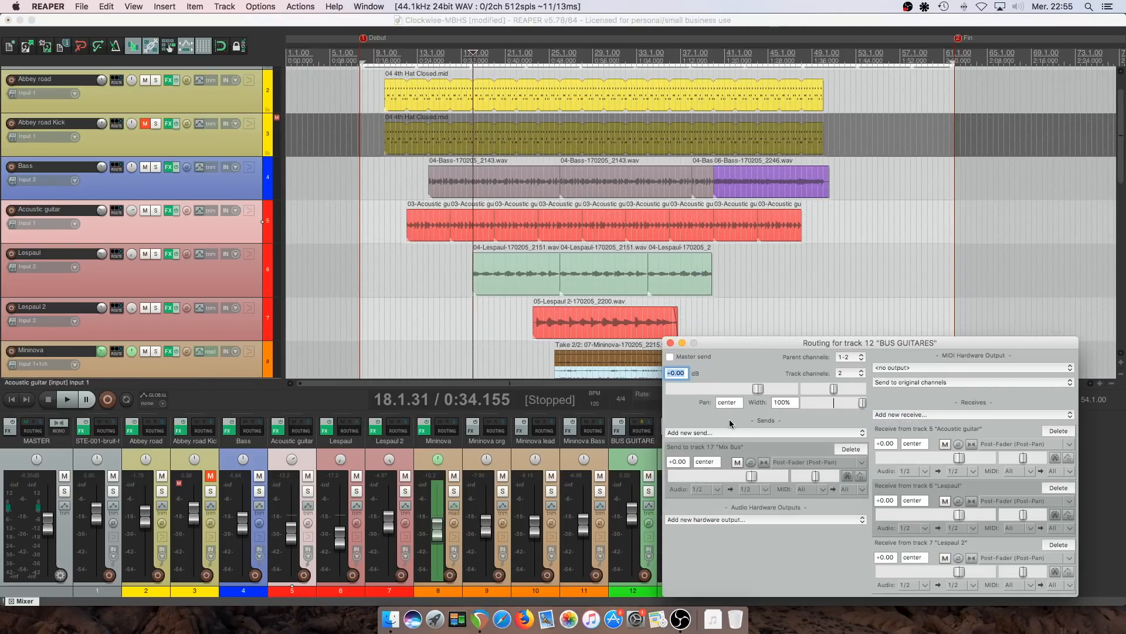
click(727, 436)
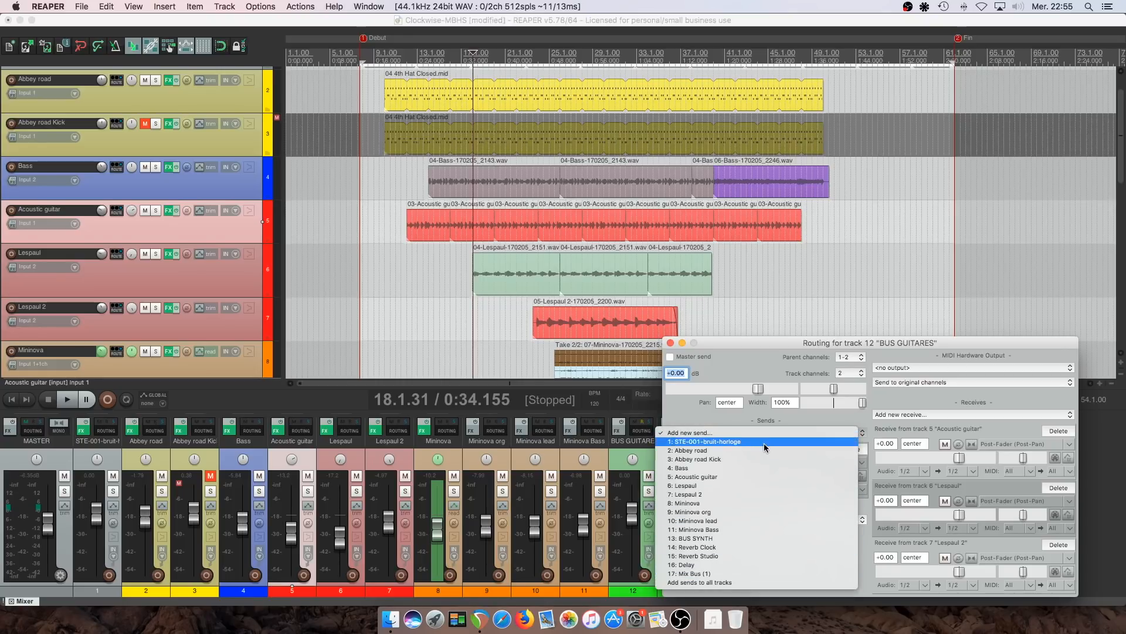
click(686, 573)
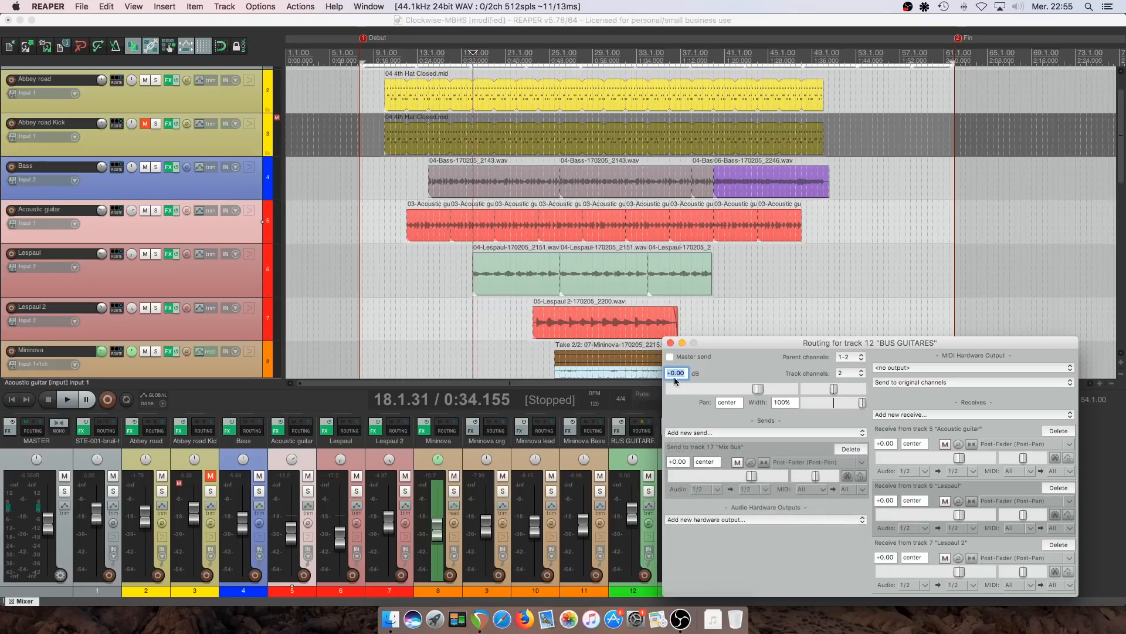
click(671, 342)
In the routing matrix, add sends from Lespaul 2 to Acoustic guitar, Mininova lead to Lespaul and Abbey road Kick, and Mininova and Lespaul to Abbey road
click(133, 6)
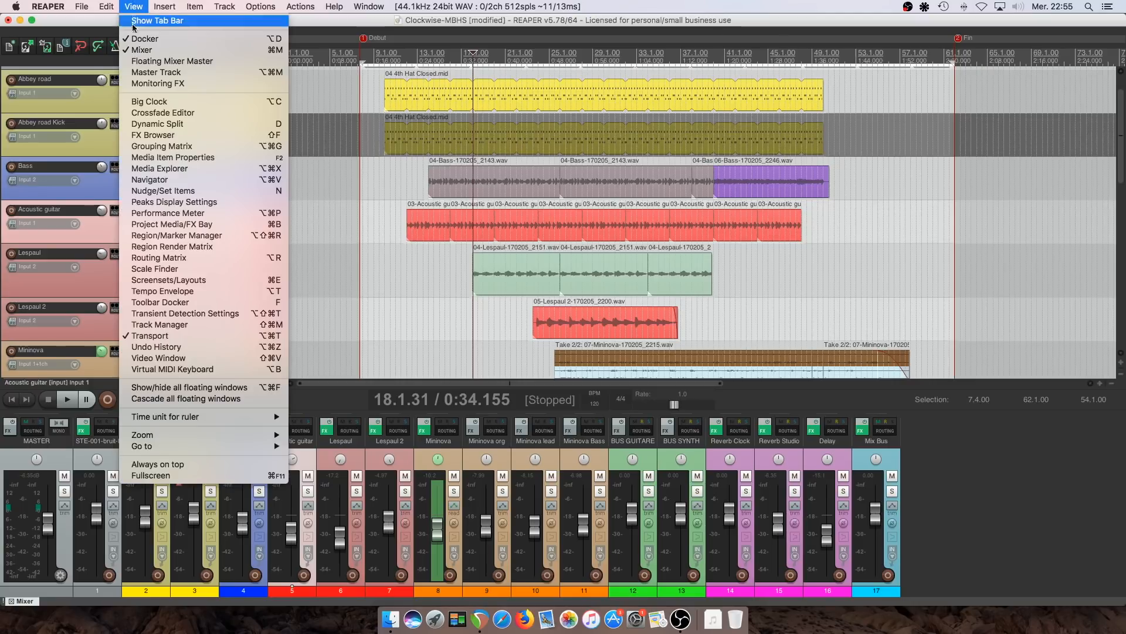
click(152, 258)
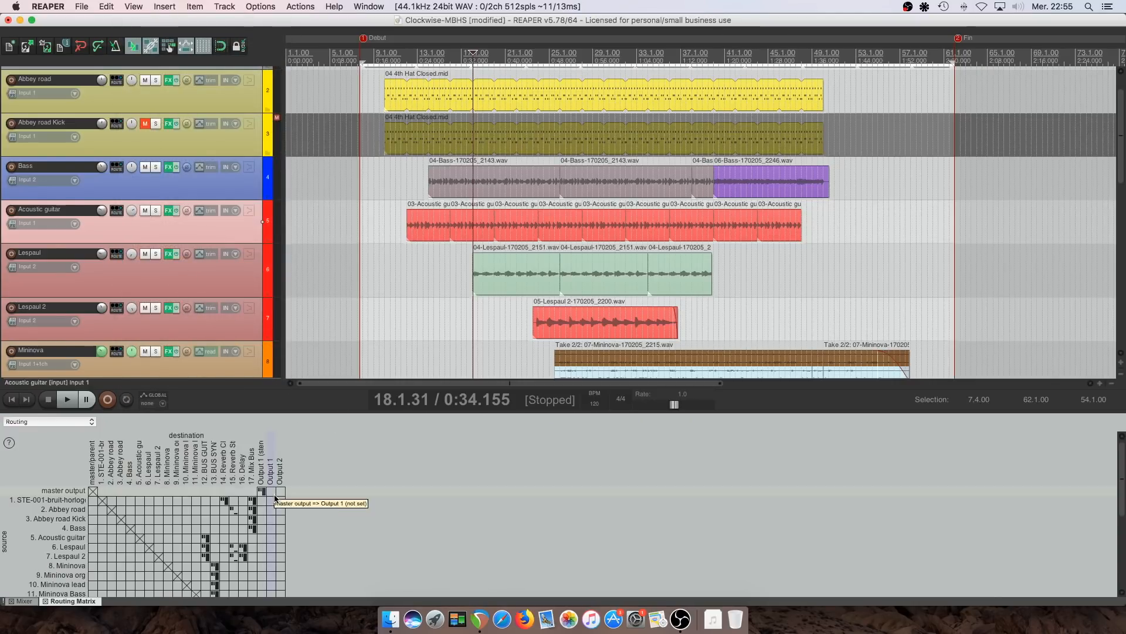
click(140, 556)
click(149, 585)
click(121, 585)
click(112, 565)
click(112, 548)
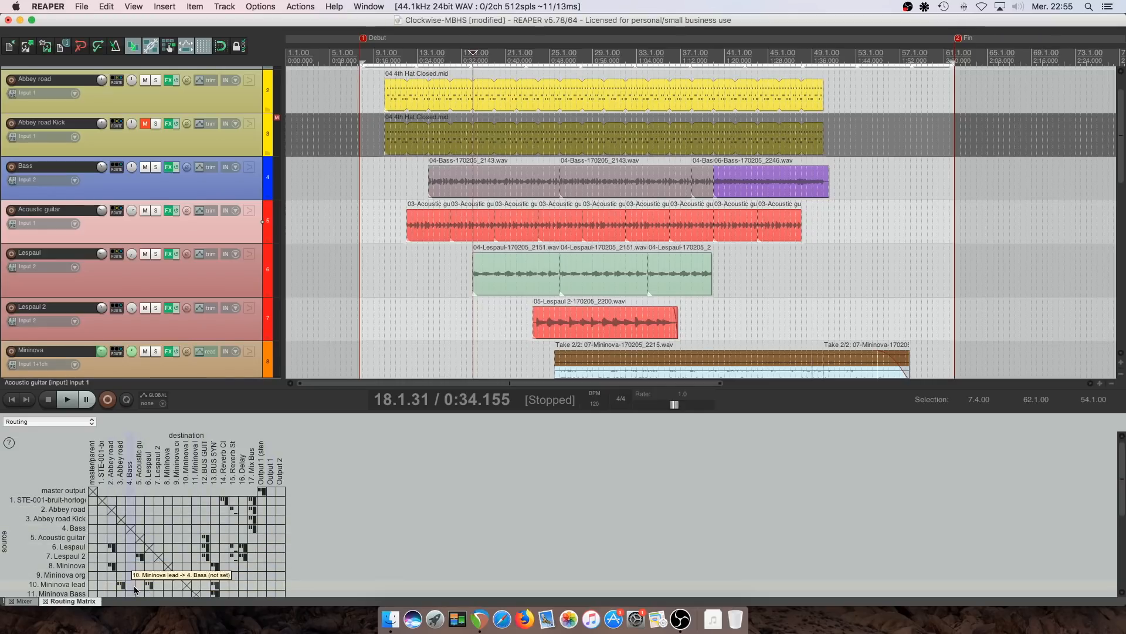